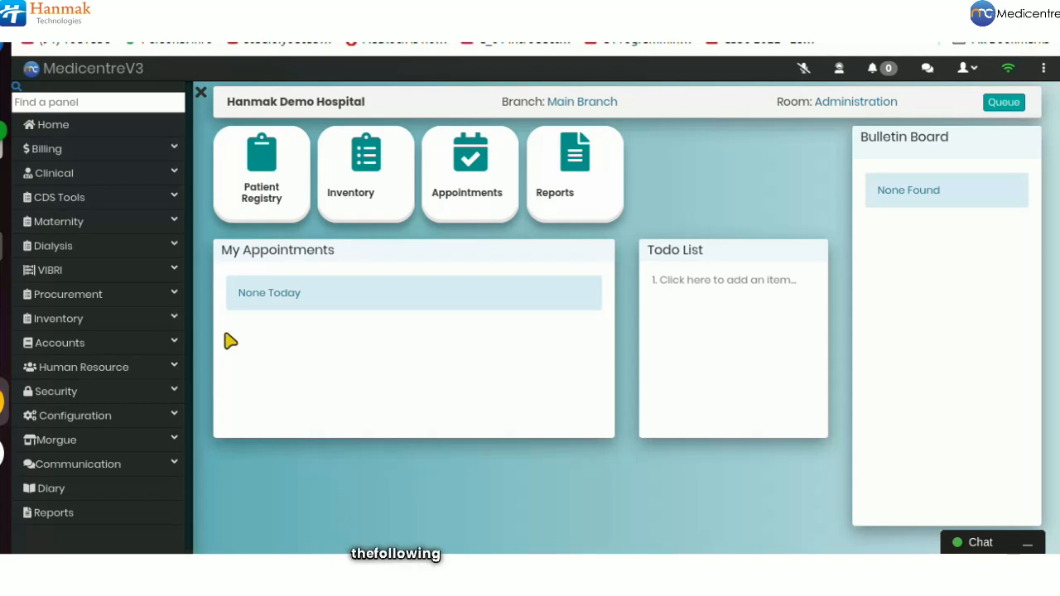
Step: Go to Procurement's Goods Received Notes page and start a new goods received note
{"action": "left_click", "coordinate": [151, 297]}
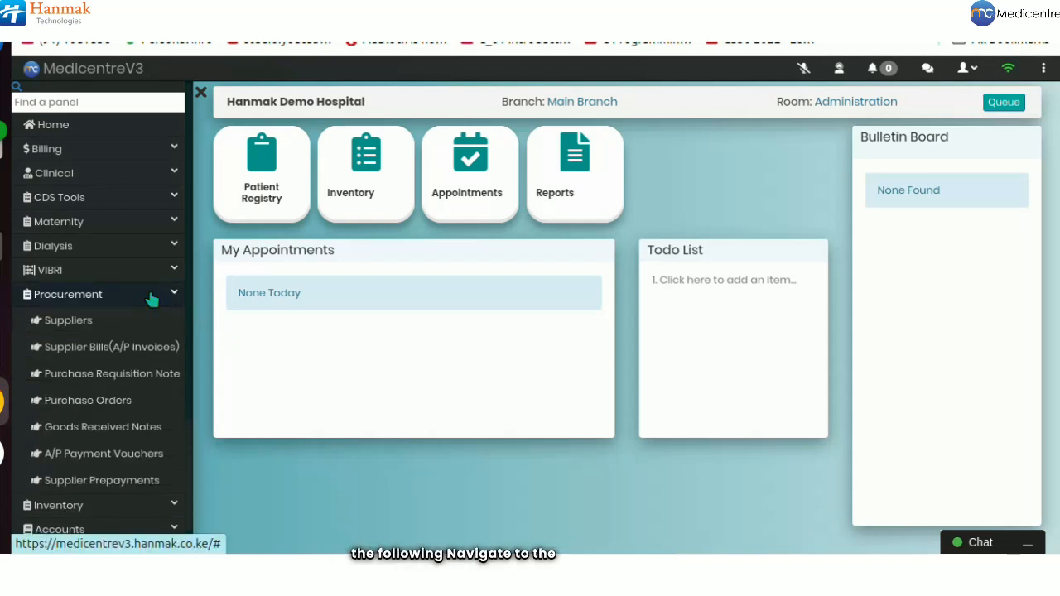
{"action": "left_click", "coordinate": [96, 428]}
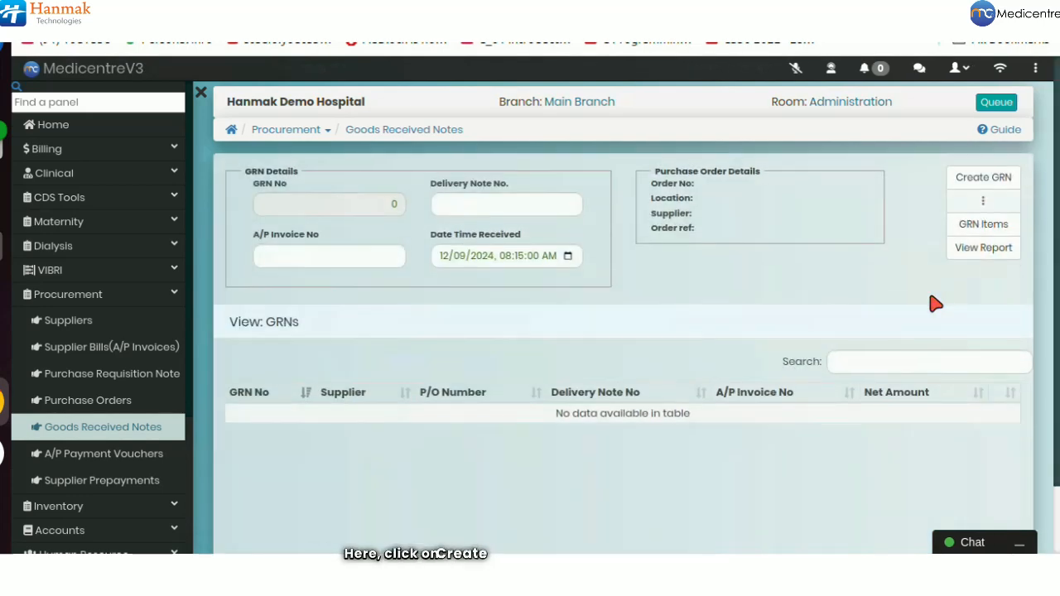
{"action": "left_click", "coordinate": [982, 177]}
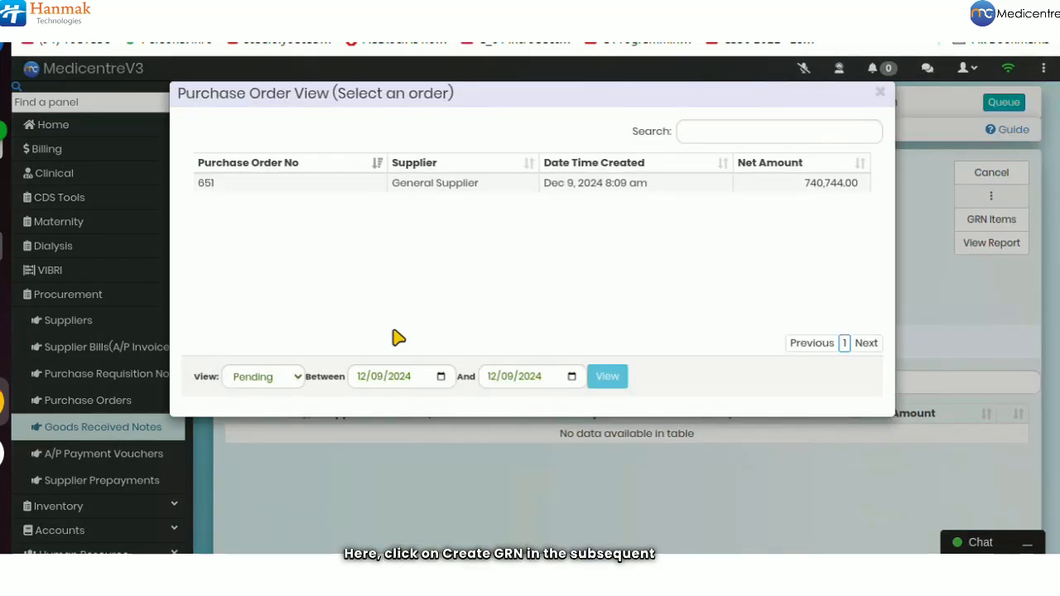
Step: List pending purchase orders from 12/01/2024 and base the GRN on General Supplier order 651 (740,744.00)
{"action": "left_click", "coordinate": [292, 380]}
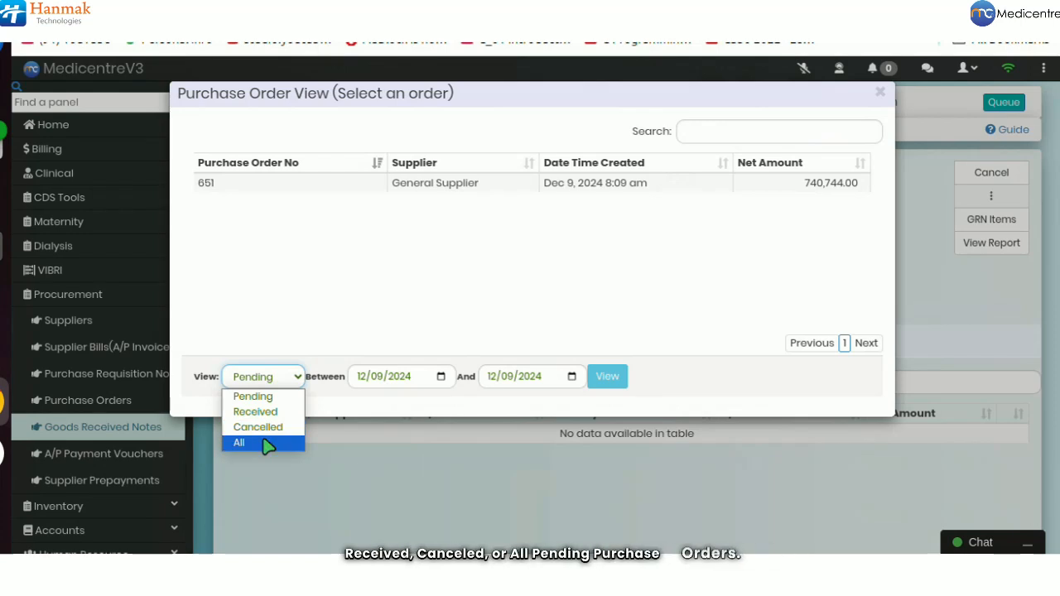
{"action": "left_click", "coordinate": [269, 397]}
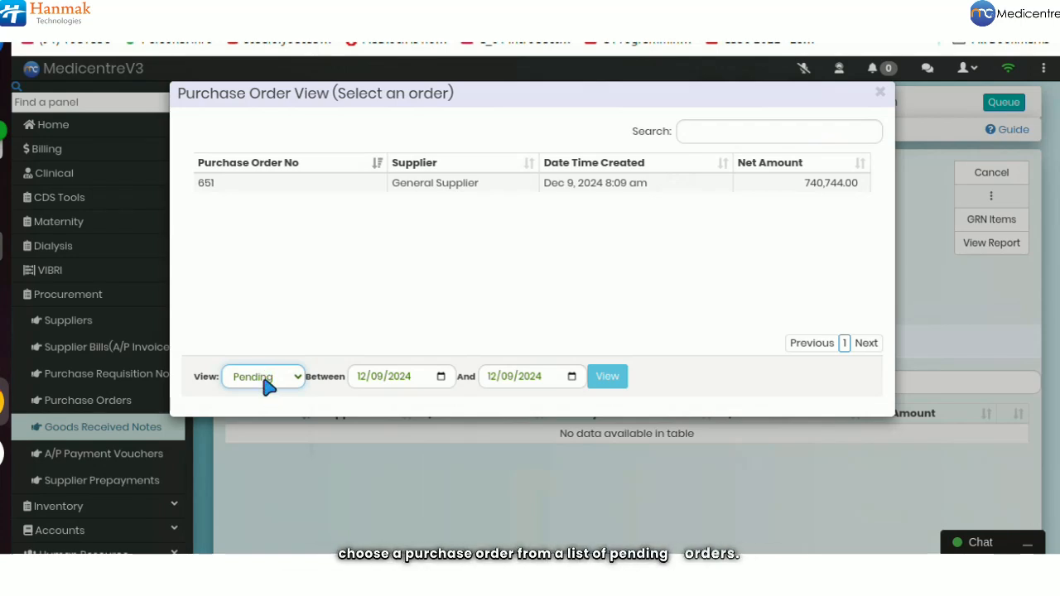
{"action": "left_click", "coordinate": [377, 382]}
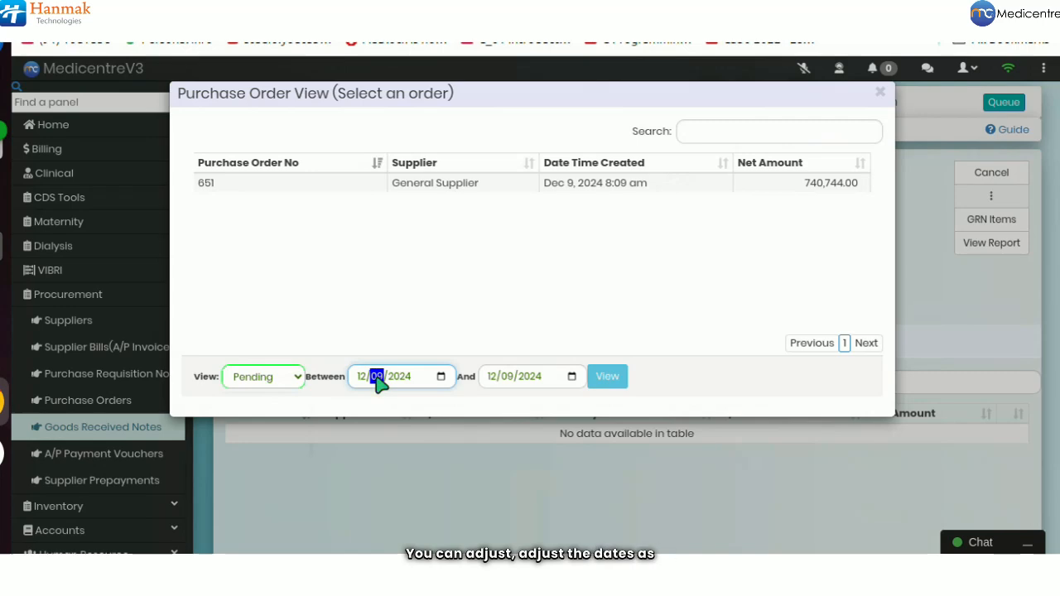
{"action": "type", "text": "01"}
{"action": "left_click", "coordinate": [605, 377]}
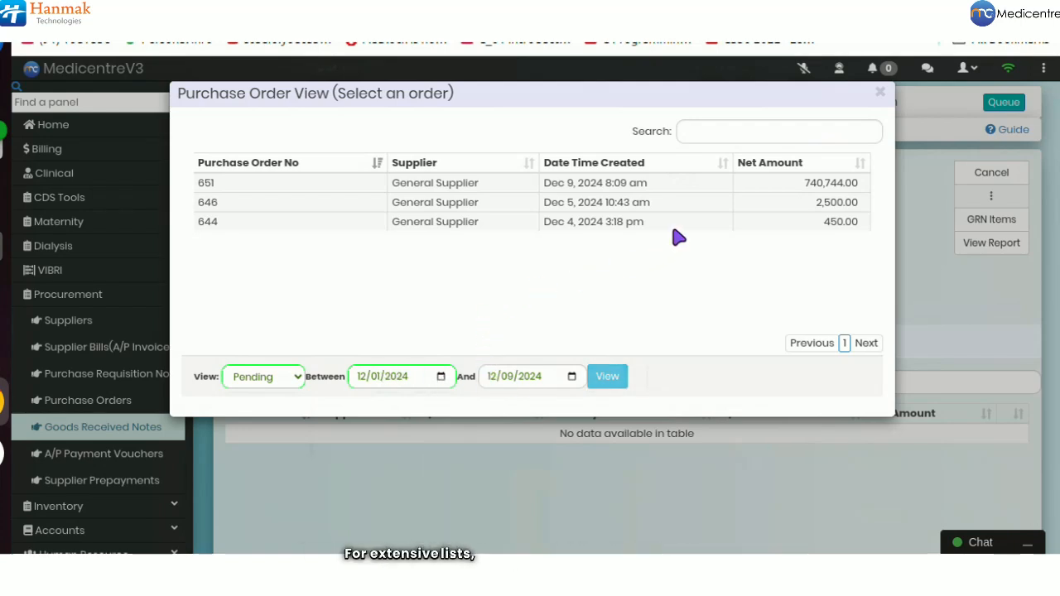
{"action": "left_click", "coordinate": [691, 132]}
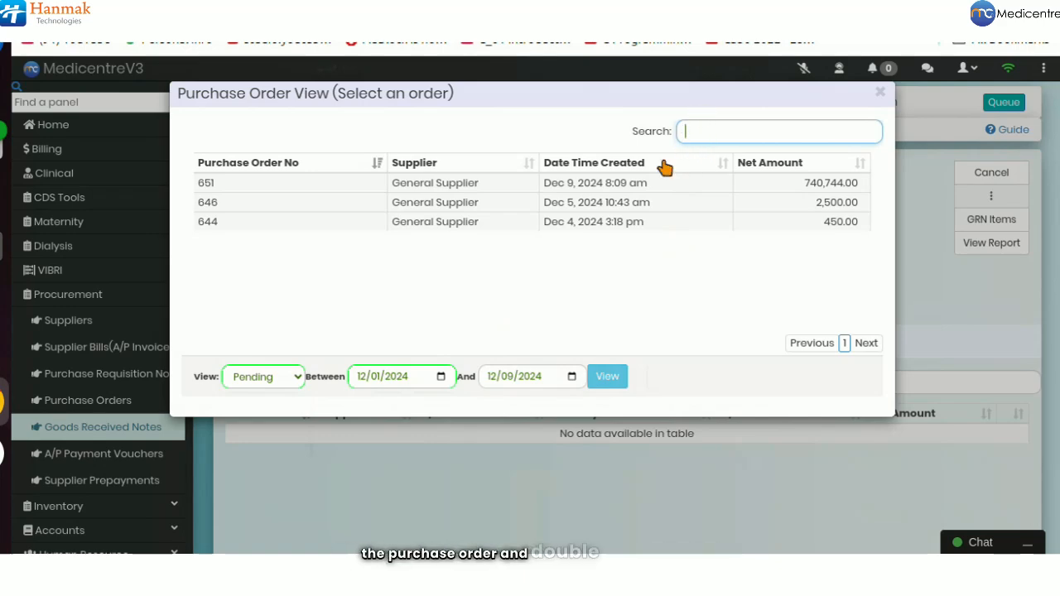
{"action": "double_click", "coordinate": [644, 184]}
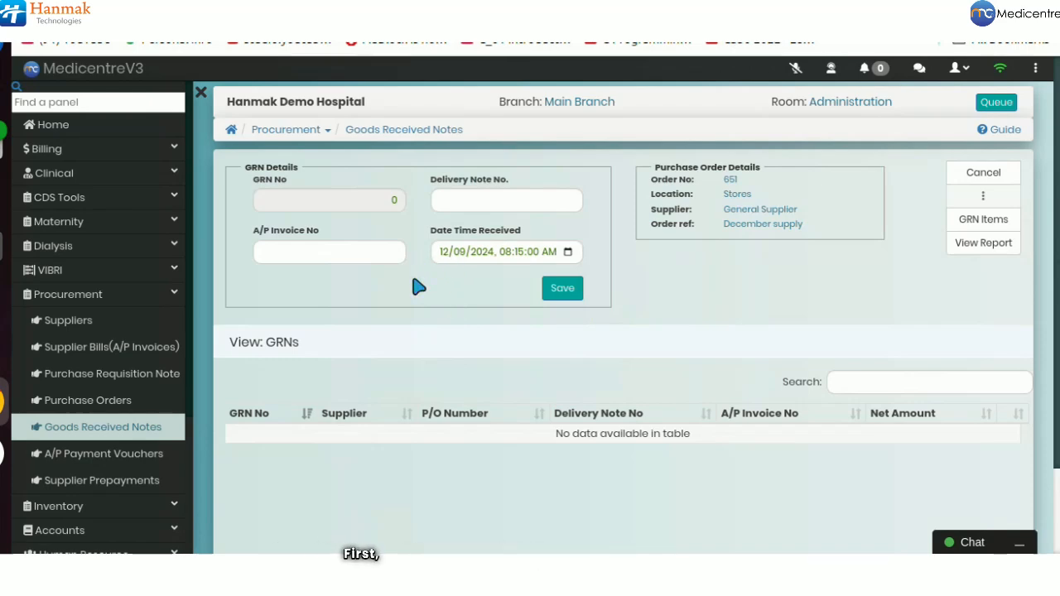
Step: Fill in A/P invoice number INV-LNC-1234 and delivery note number DN-2024-00123
{"action": "left_click", "coordinate": [341, 256]}
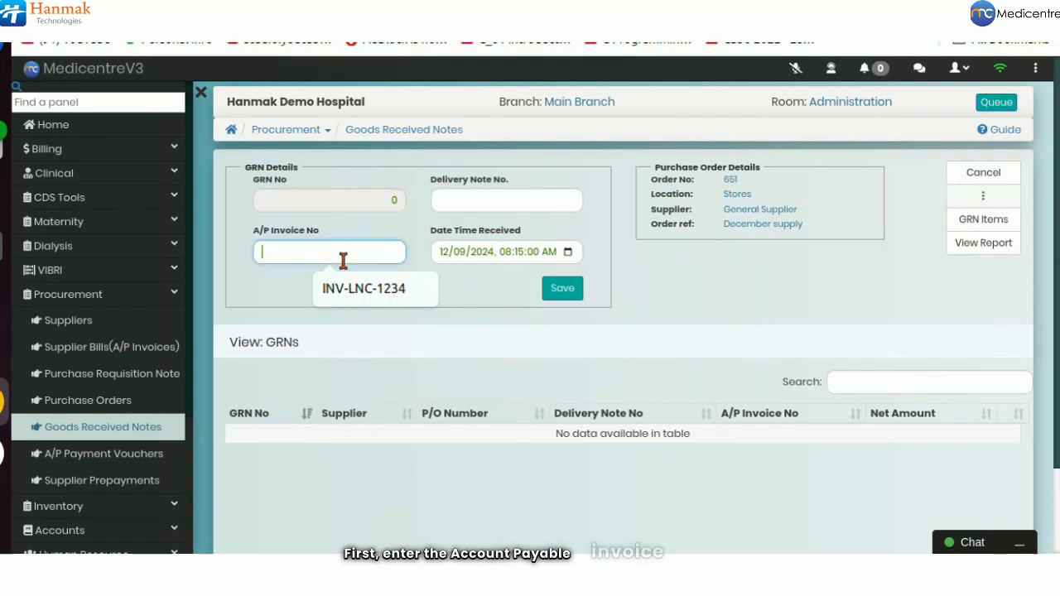
{"action": "left_click", "coordinate": [348, 288]}
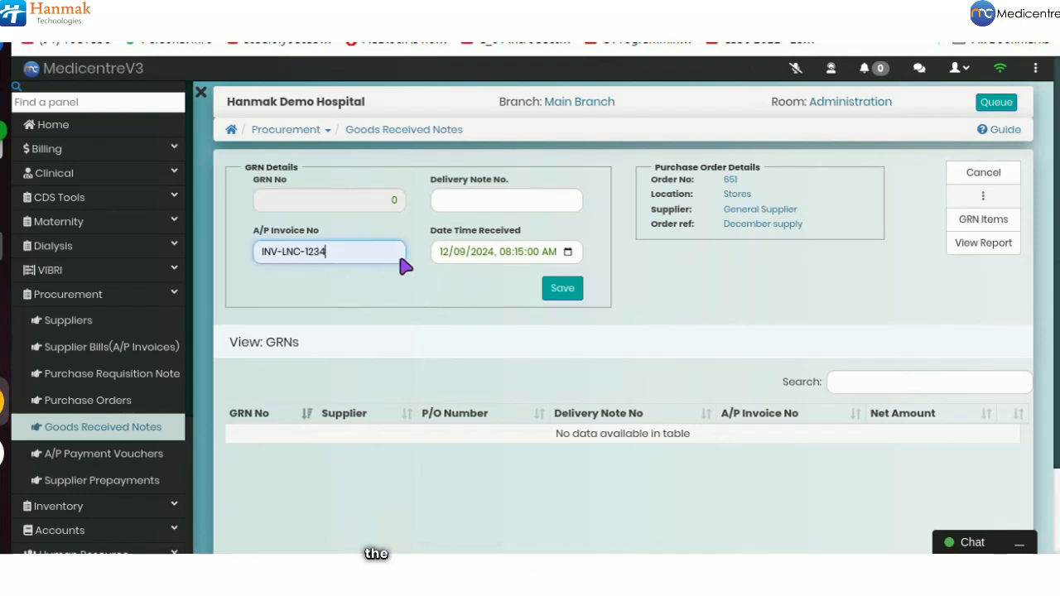
{"action": "left_click", "coordinate": [450, 199]}
{"action": "left_click", "coordinate": [510, 242]}
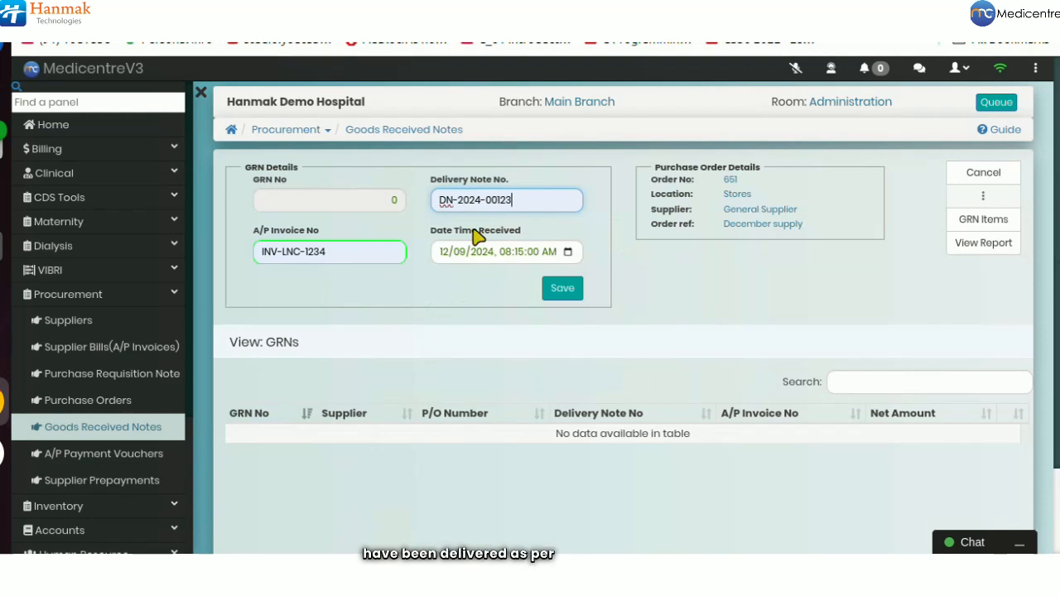
Step: Keep the received date and time unchanged and save the goods received note
{"action": "left_click", "coordinate": [567, 252]}
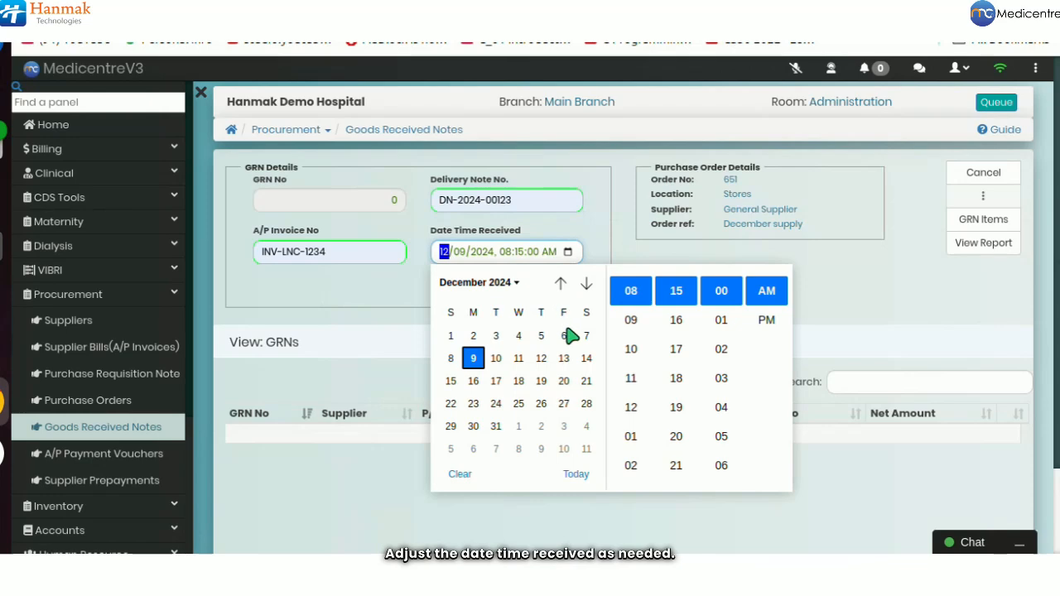
{"action": "left_click", "coordinate": [818, 311]}
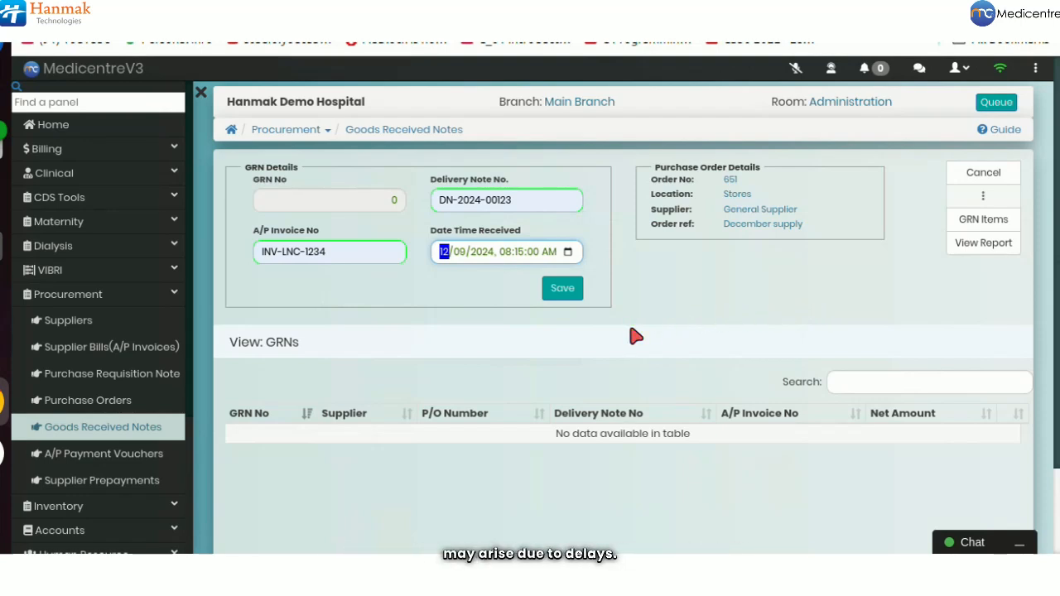
{"action": "left_click", "coordinate": [572, 296]}
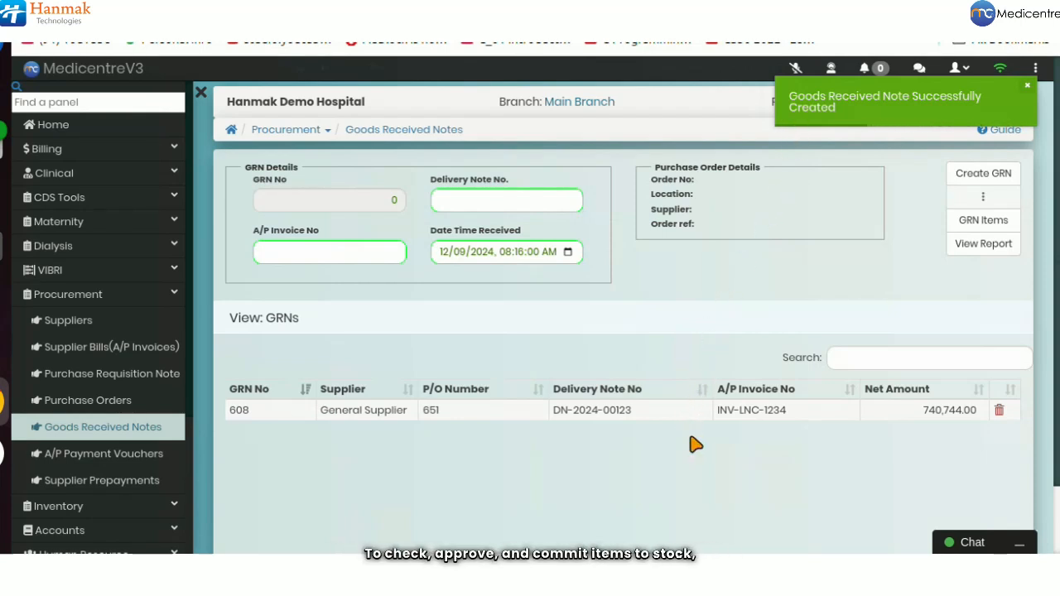
Step: Select GRN 608 in the table and show its item list
{"action": "left_click", "coordinate": [675, 411]}
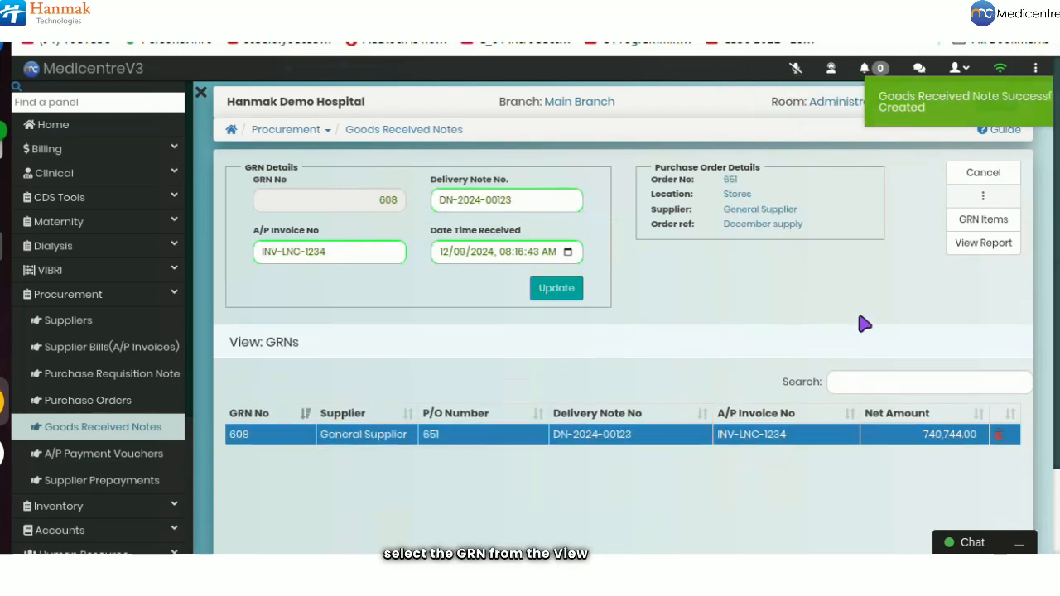
{"action": "left_click", "coordinate": [973, 225]}
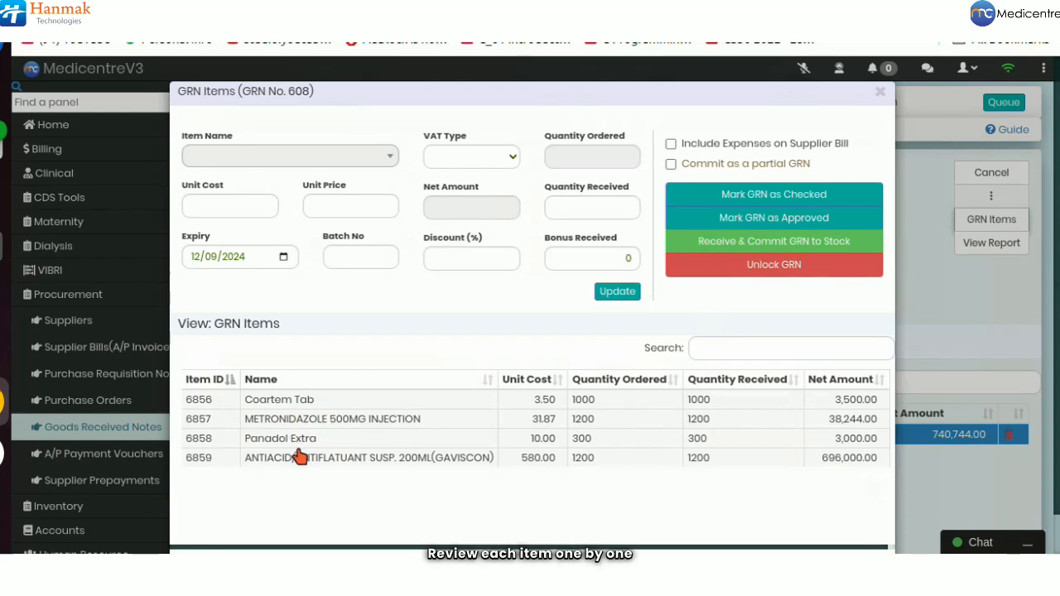
Step: Review the Coartem Tab line (unit cost 3.5, 1000 received, bonus 0) and update it
{"action": "left_click", "coordinate": [367, 406]}
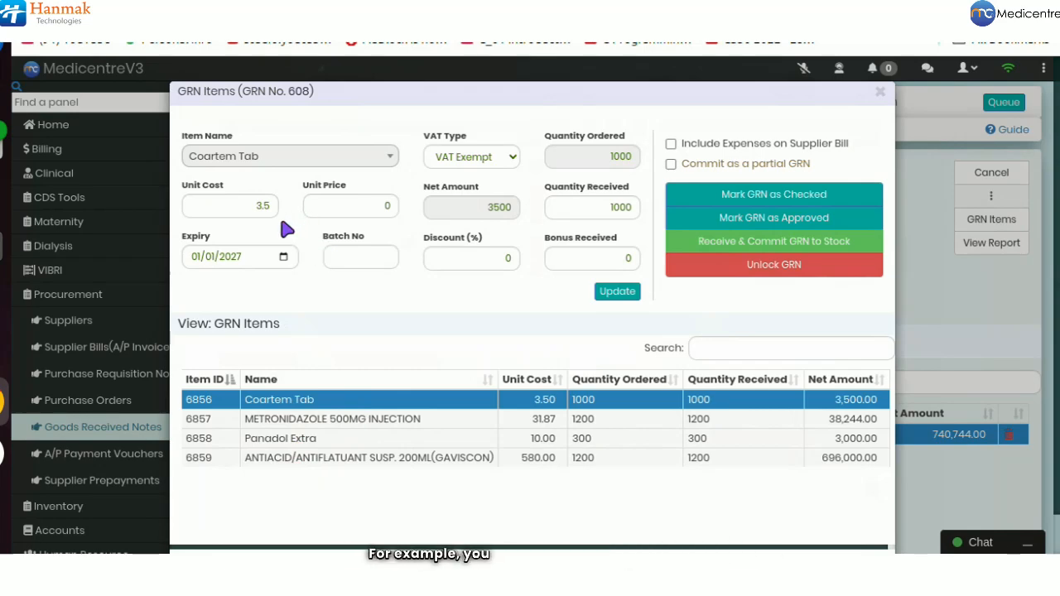
{"action": "left_click", "coordinate": [261, 203]}
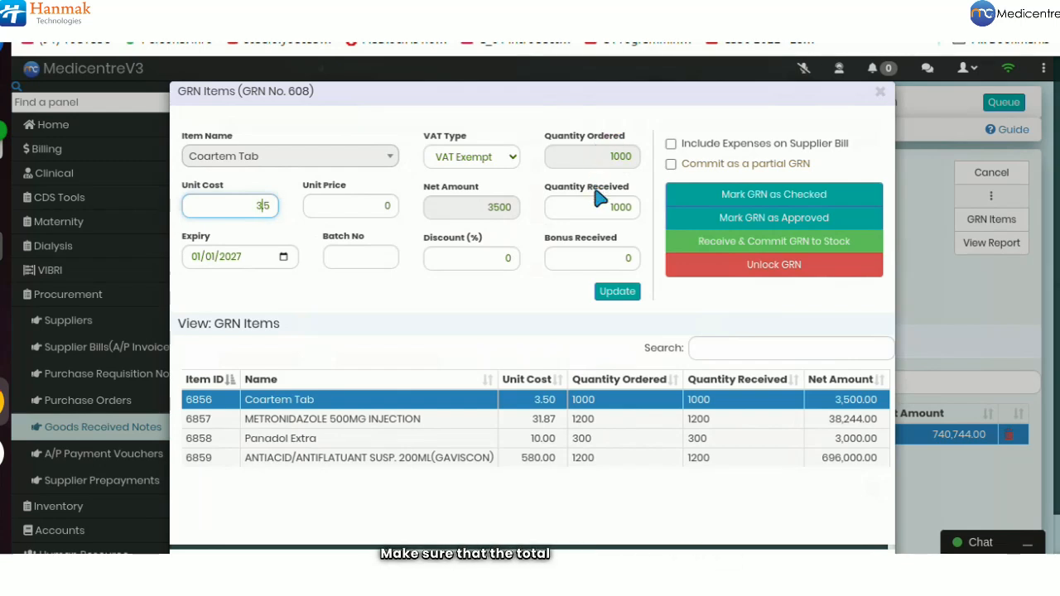
{"action": "left_click", "coordinate": [634, 204]}
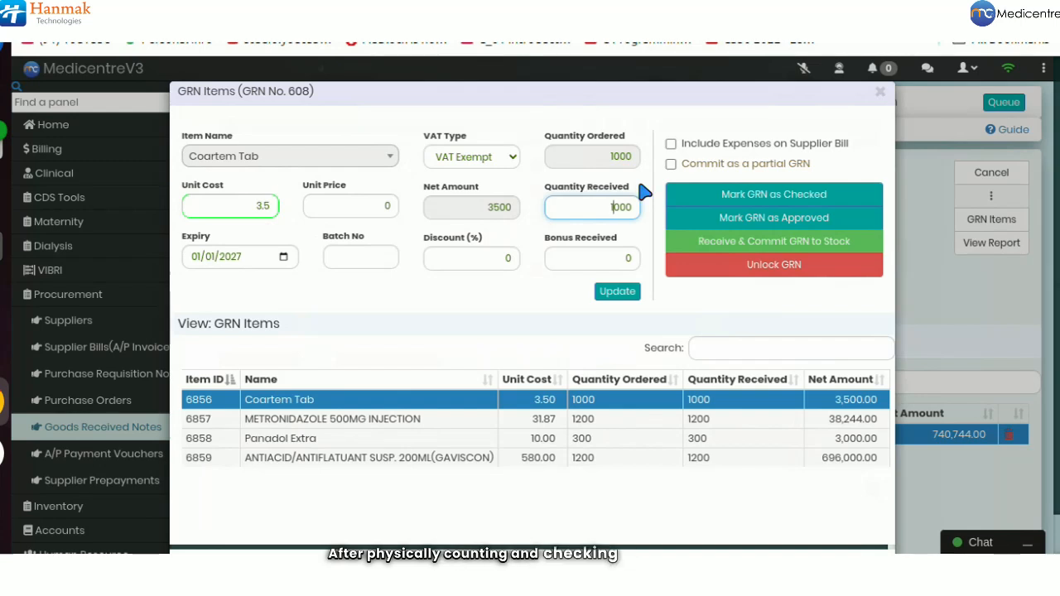
{"action": "left_click", "coordinate": [621, 257]}
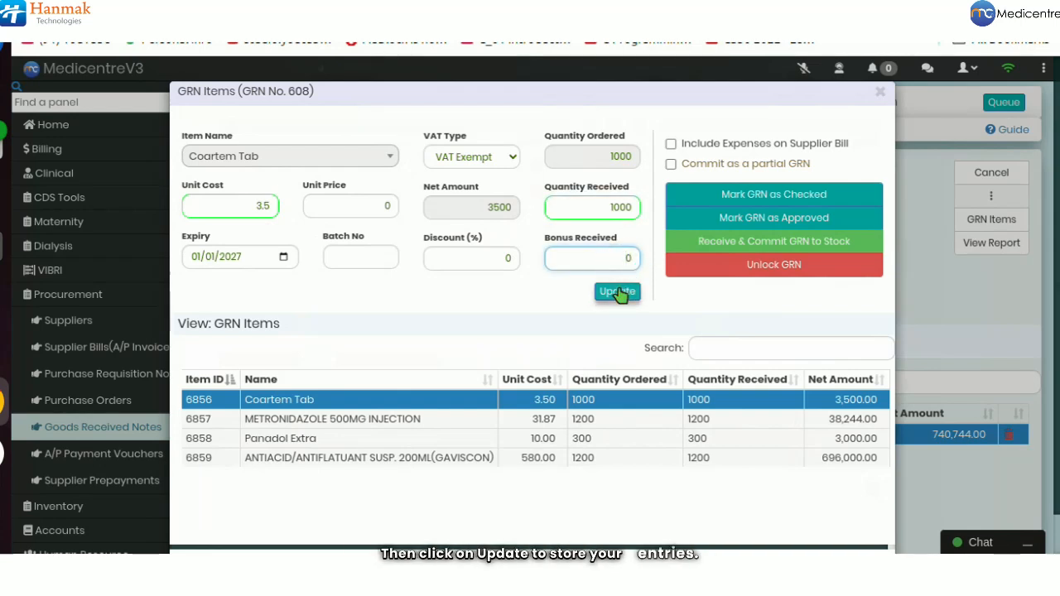
{"action": "left_click", "coordinate": [617, 293]}
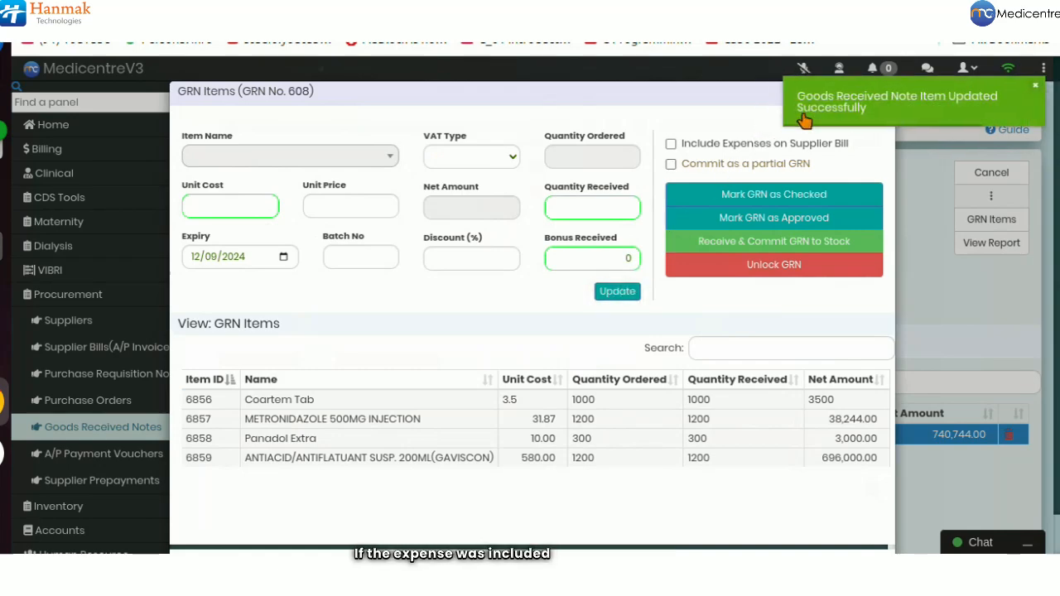
Step: Leave expenses off the supplier bill and change Coartem Tab's quantity received to 500
{"action": "left_click", "coordinate": [670, 144]}
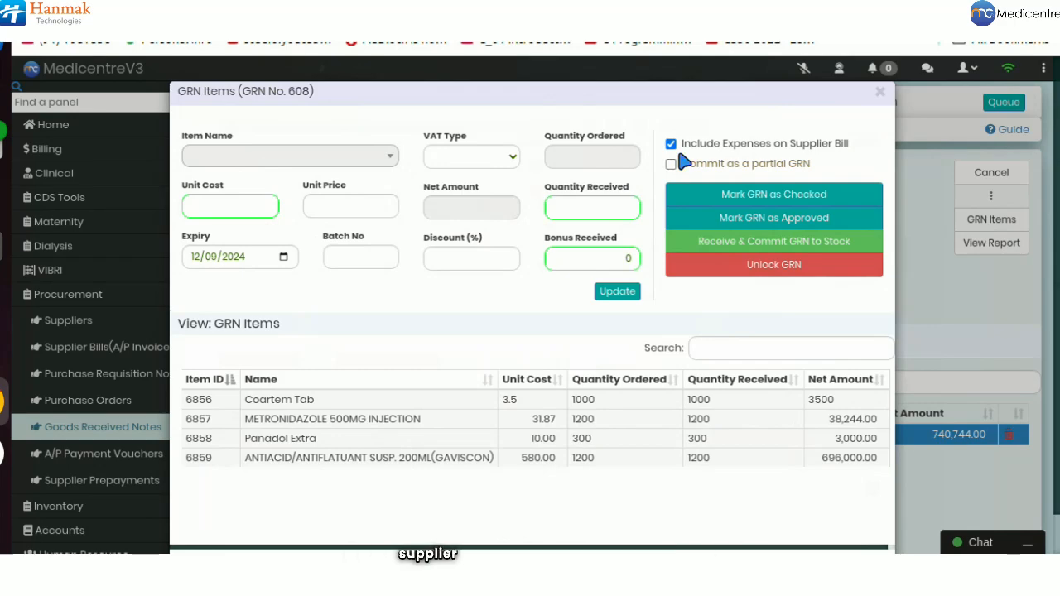
{"action": "left_click", "coordinate": [670, 146]}
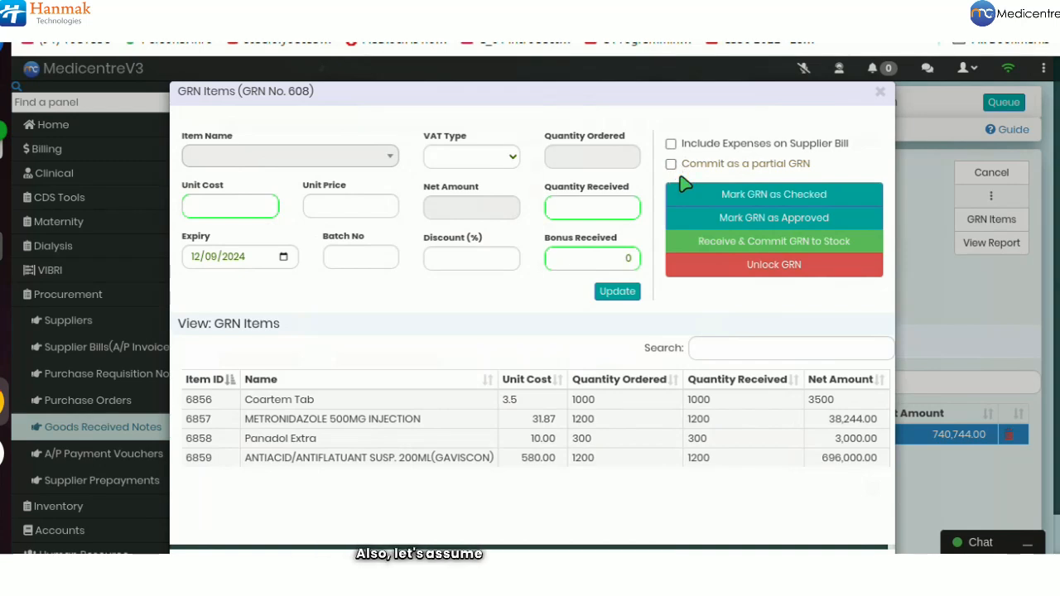
{"action": "right_click", "coordinate": [590, 402]}
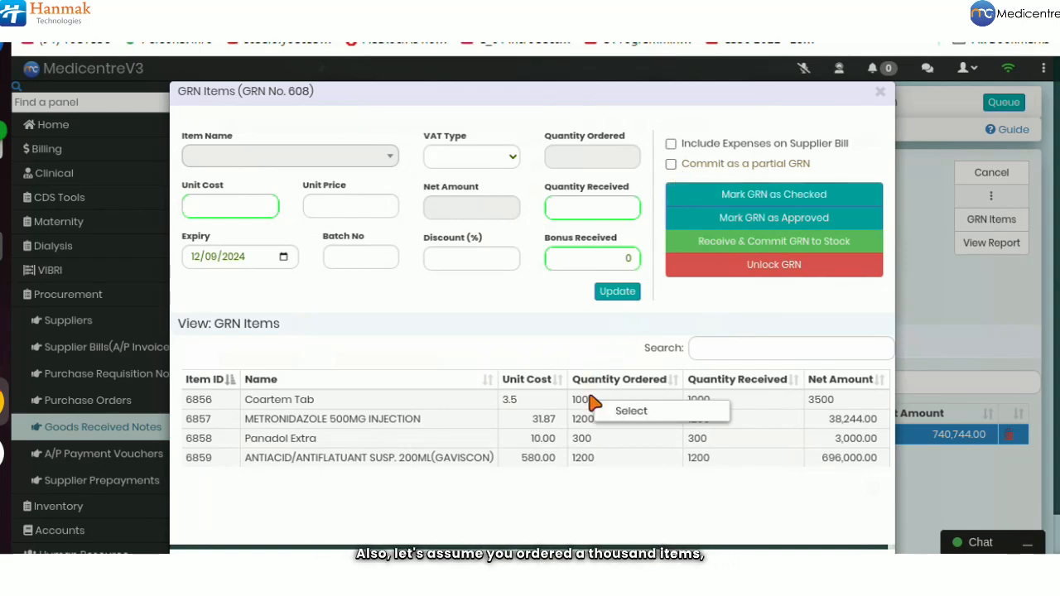
{"action": "left_click", "coordinate": [617, 208]}
{"action": "key", "text": "BackSpace"}
{"action": "key", "text": "BackSpace"}
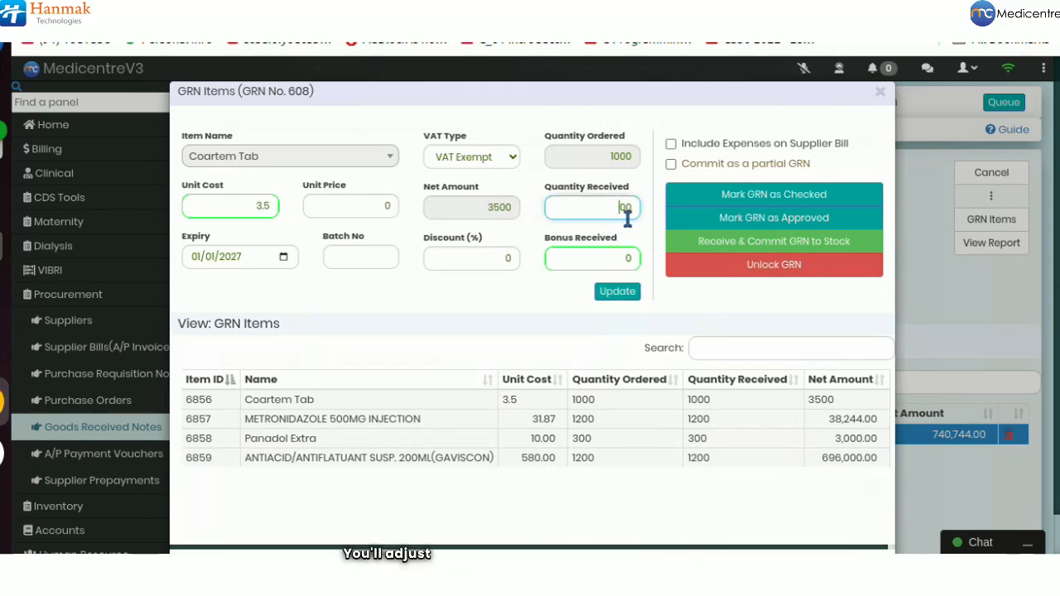
{"action": "left_click", "coordinate": [619, 291]}
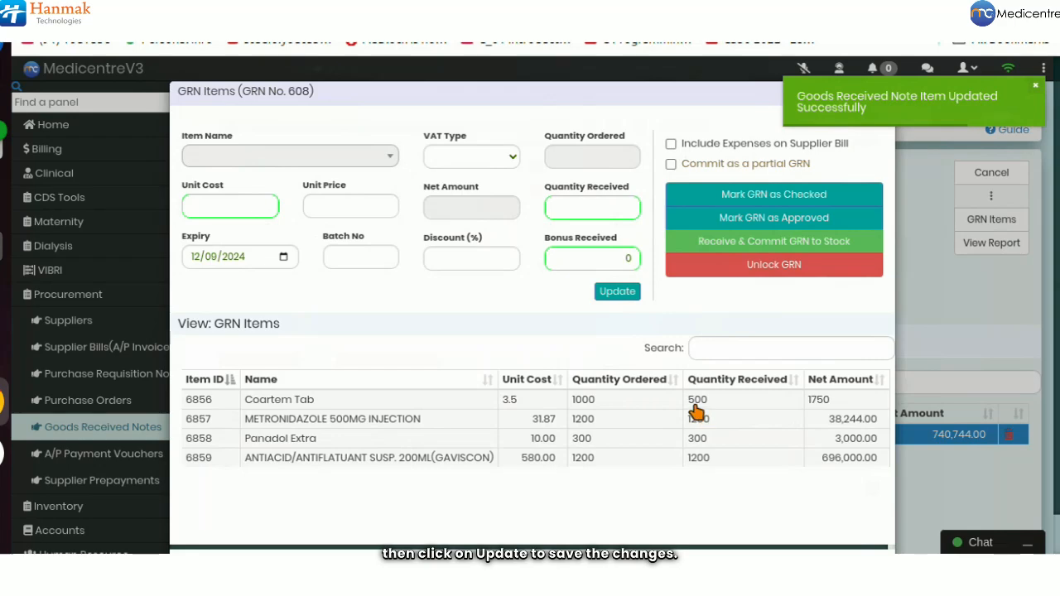
Step: Enable 'Commit as a partial GRN' and confirm marking GRN 608 as checked
{"action": "left_click", "coordinate": [670, 164]}
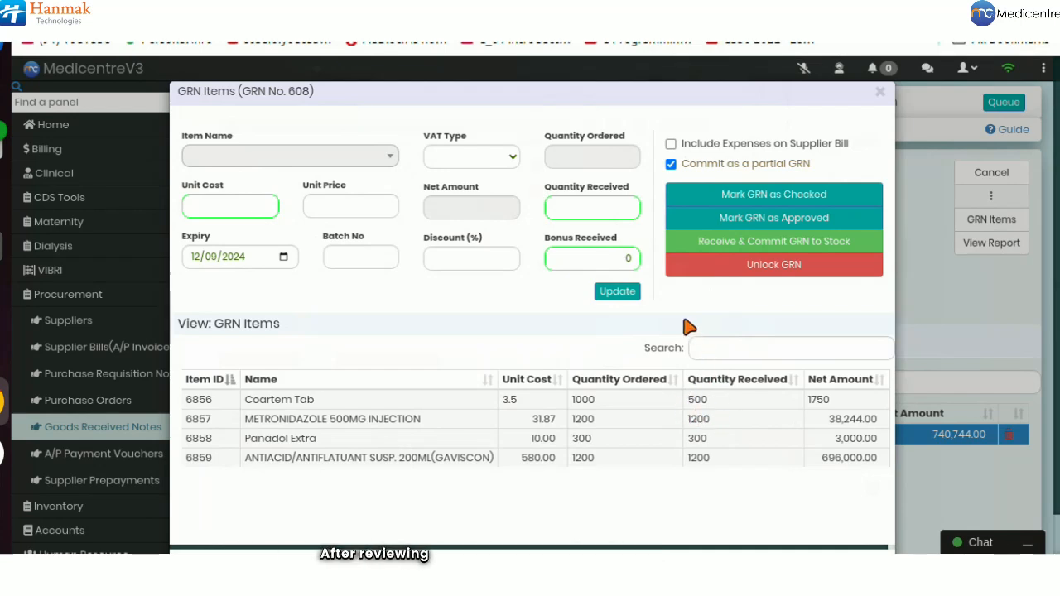
{"action": "left_click", "coordinate": [732, 195]}
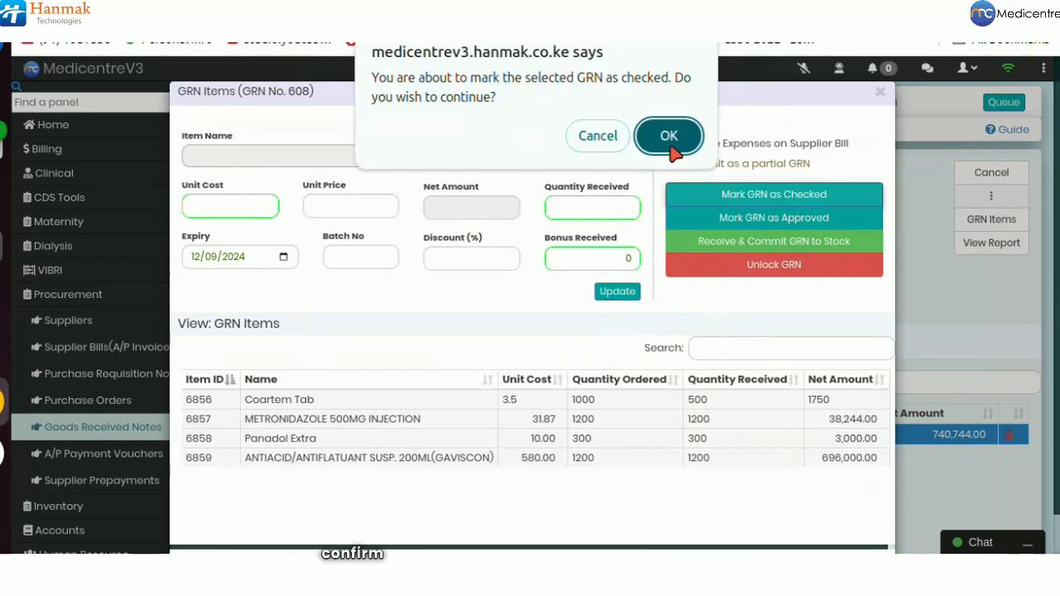
{"action": "left_click", "coordinate": [669, 138]}
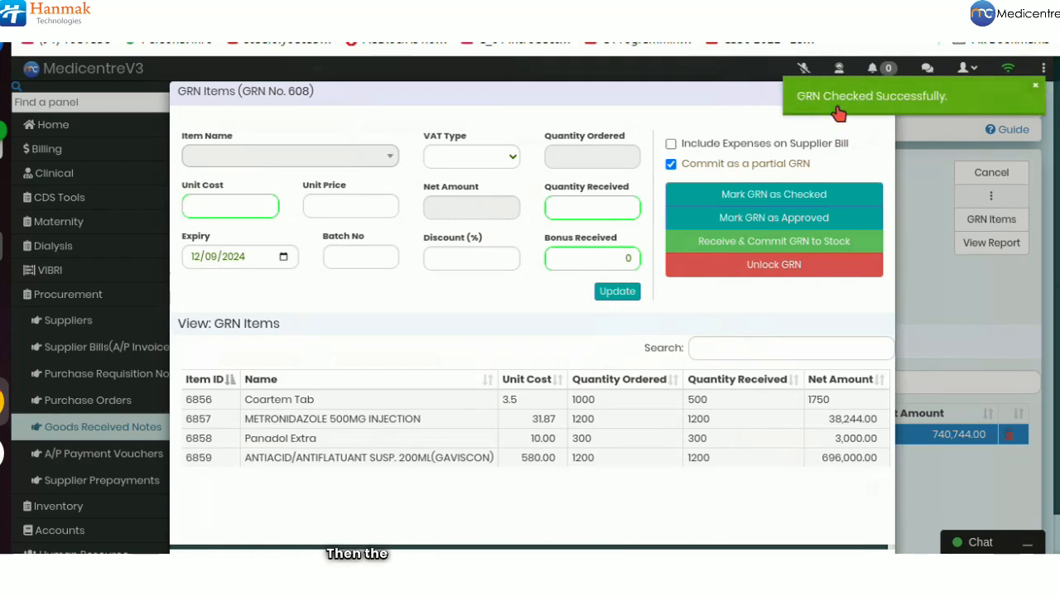
Step: Close the item list, refresh the Pending GRNs view and select GRN 608 (740,744.00)
{"action": "left_click", "coordinate": [880, 94]}
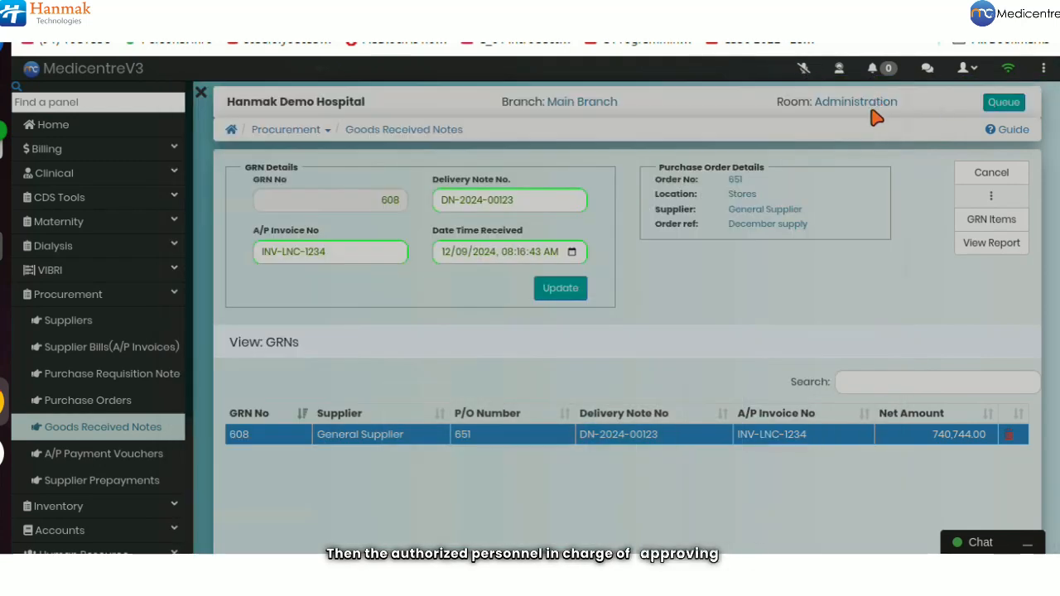
{"action": "scroll", "coordinate": [523, 495], "scroll_direction": "down", "scroll_amount": 2}
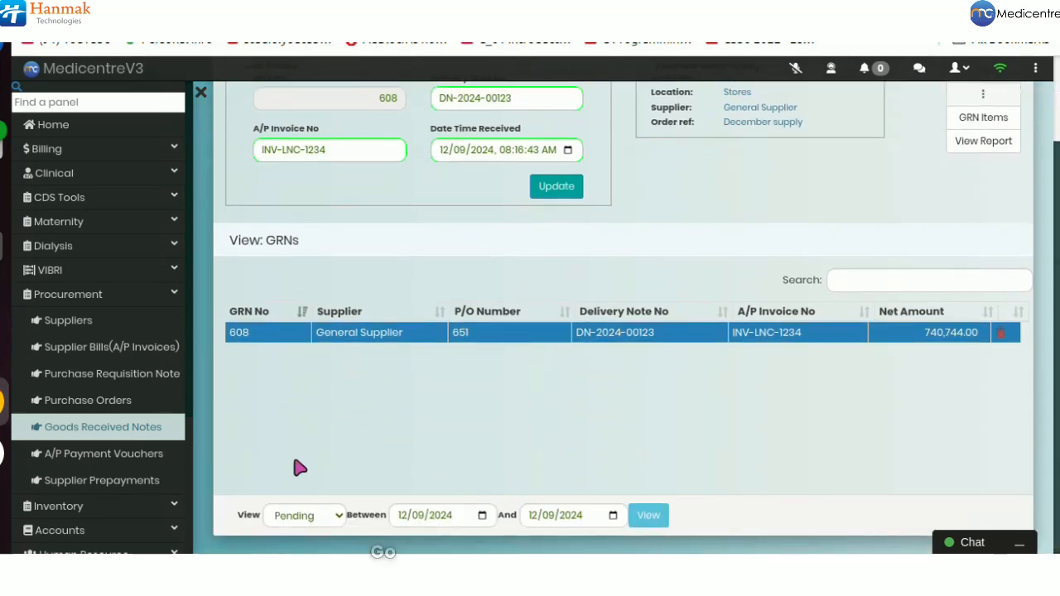
{"action": "left_click", "coordinate": [315, 517]}
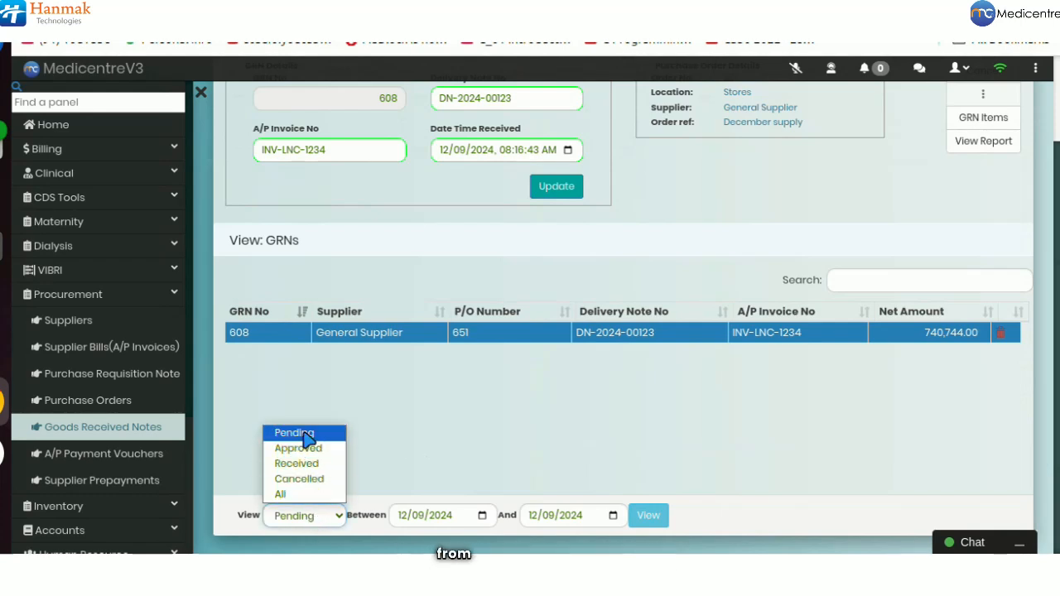
{"action": "left_click", "coordinate": [300, 434]}
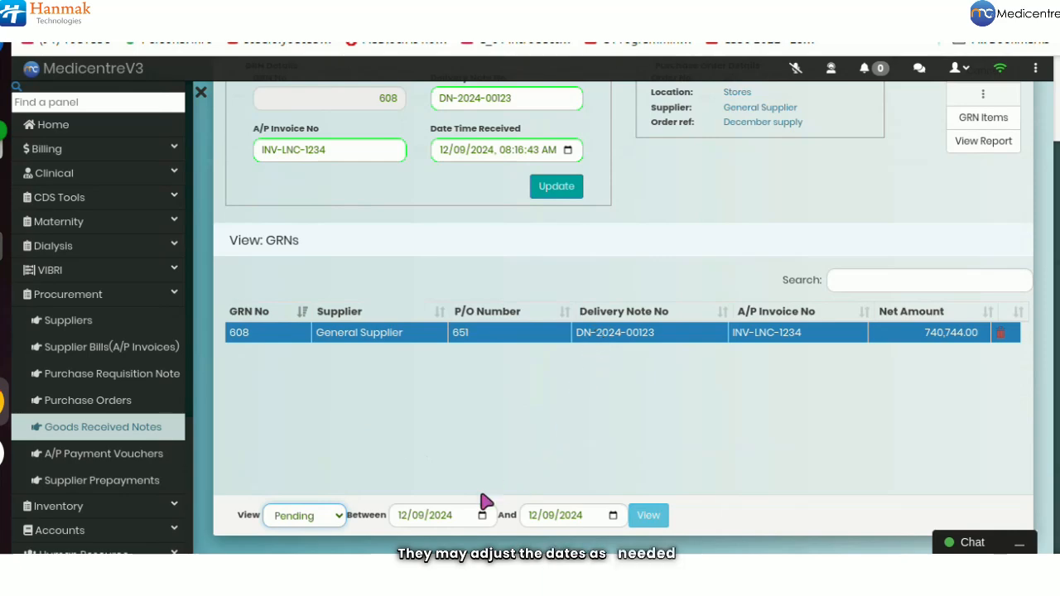
{"action": "left_click", "coordinate": [650, 522]}
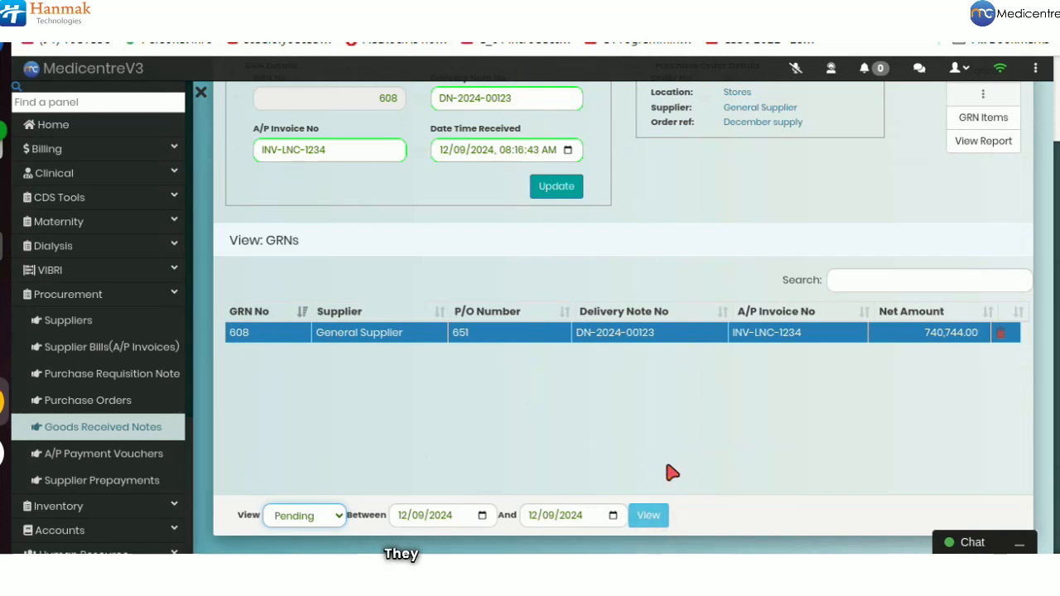
{"action": "left_click", "coordinate": [669, 337]}
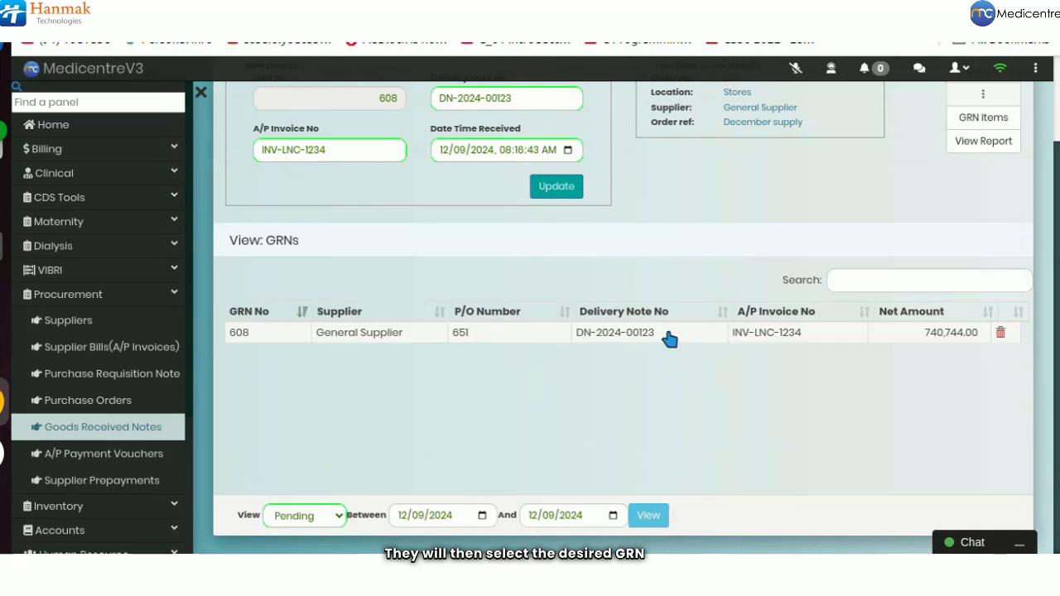
Step: Show GRN 608's items and confirm marking the GRN as approved
{"action": "left_click", "coordinate": [965, 121]}
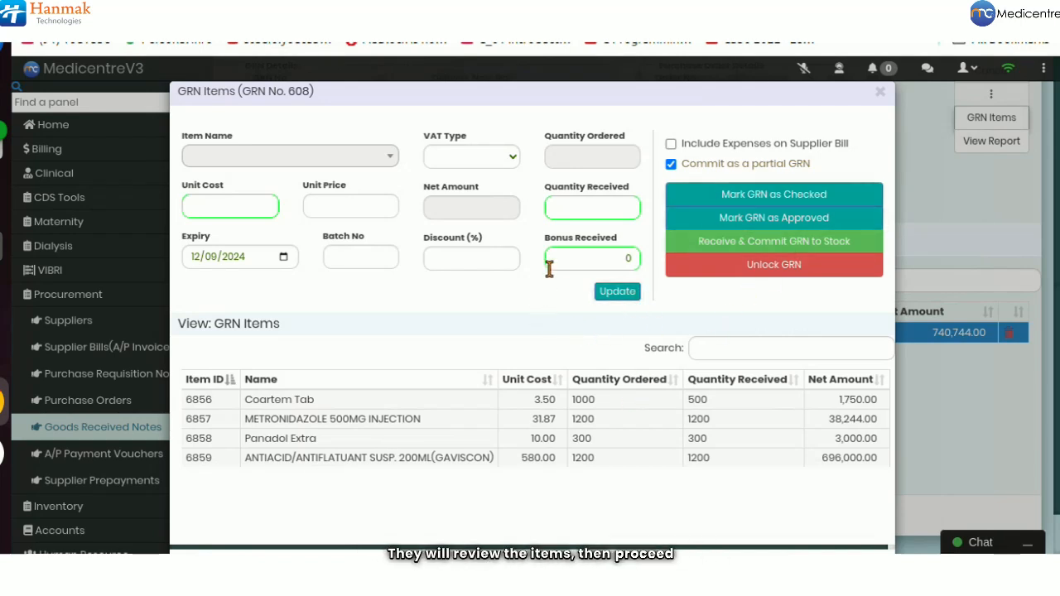
{"action": "left_click", "coordinate": [711, 219]}
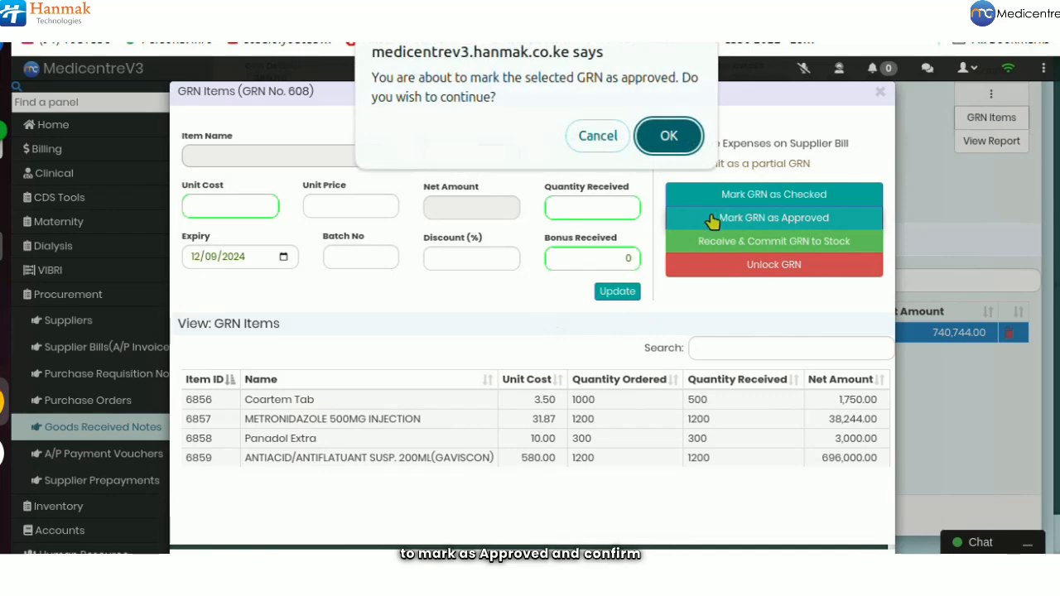
{"action": "left_click", "coordinate": [669, 141]}
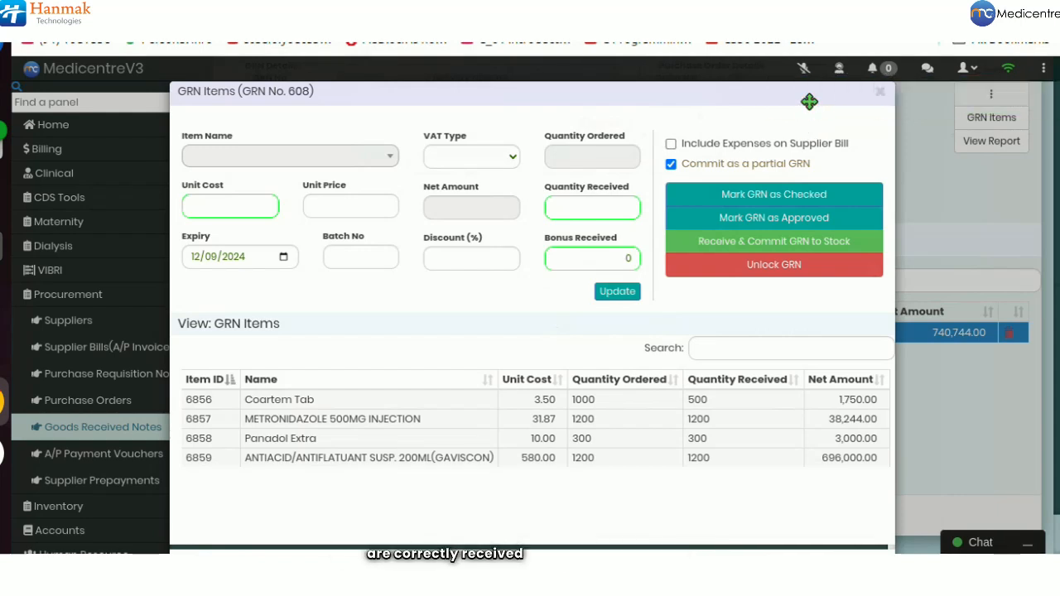
{"action": "left_click", "coordinate": [720, 275]}
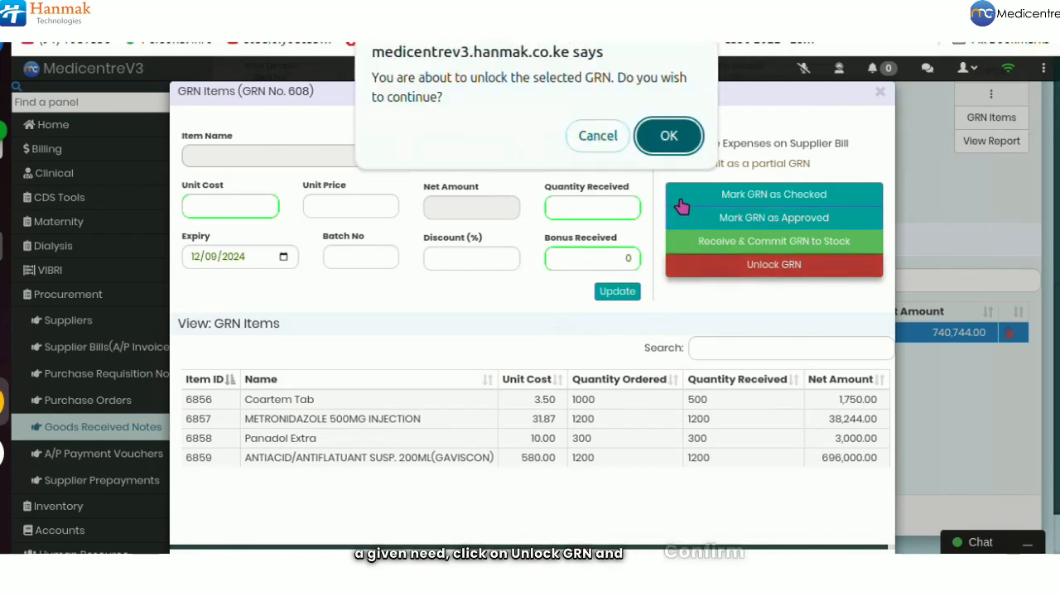
{"action": "left_click", "coordinate": [605, 139]}
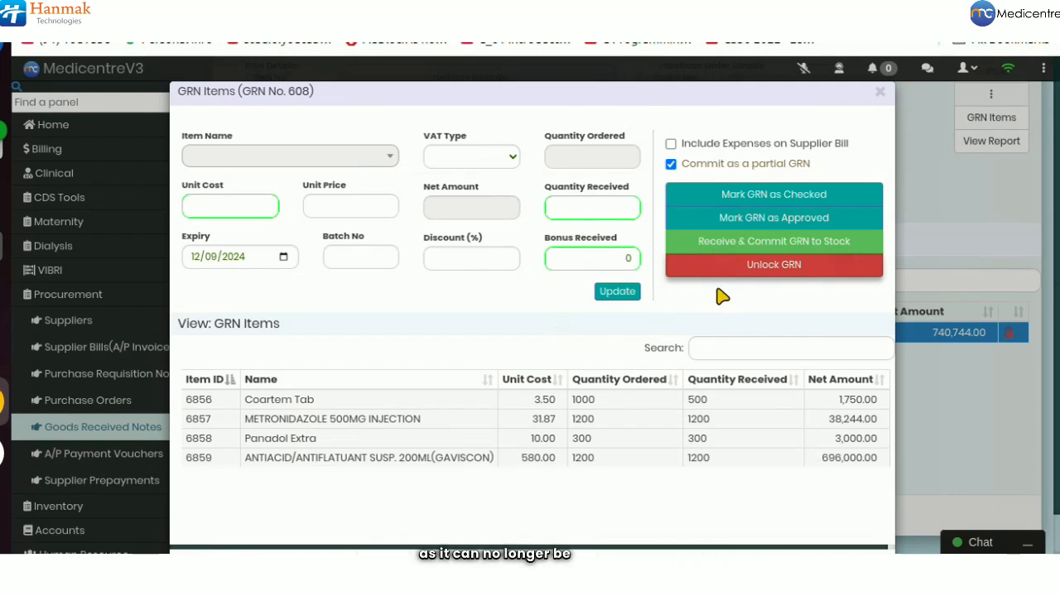
Step: Confirm receiving and committing GRN 608 to stock, then reopen its item list
{"action": "left_click", "coordinate": [731, 248]}
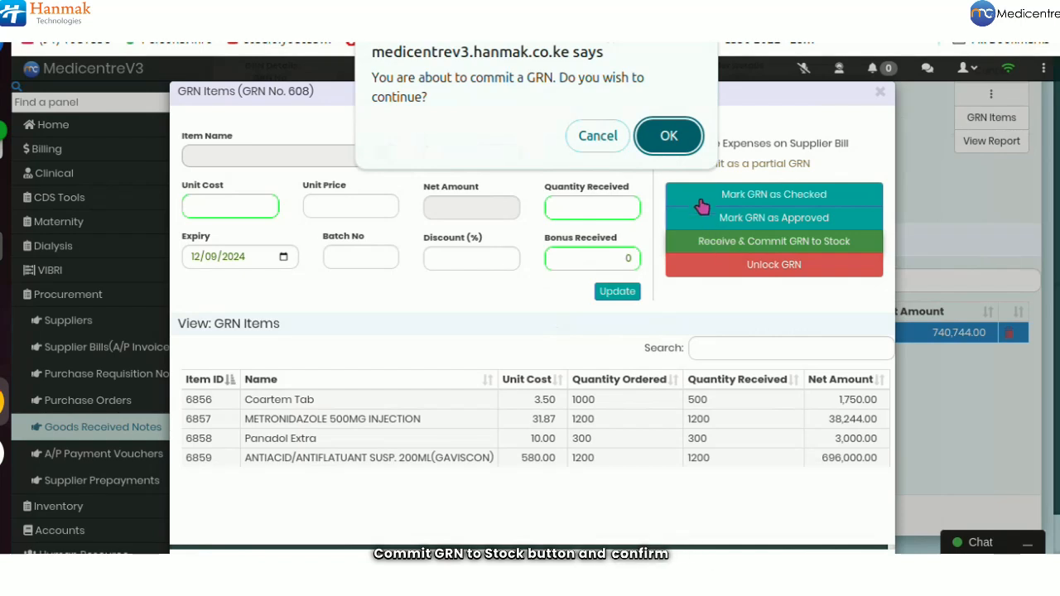
{"action": "left_click", "coordinate": [667, 137]}
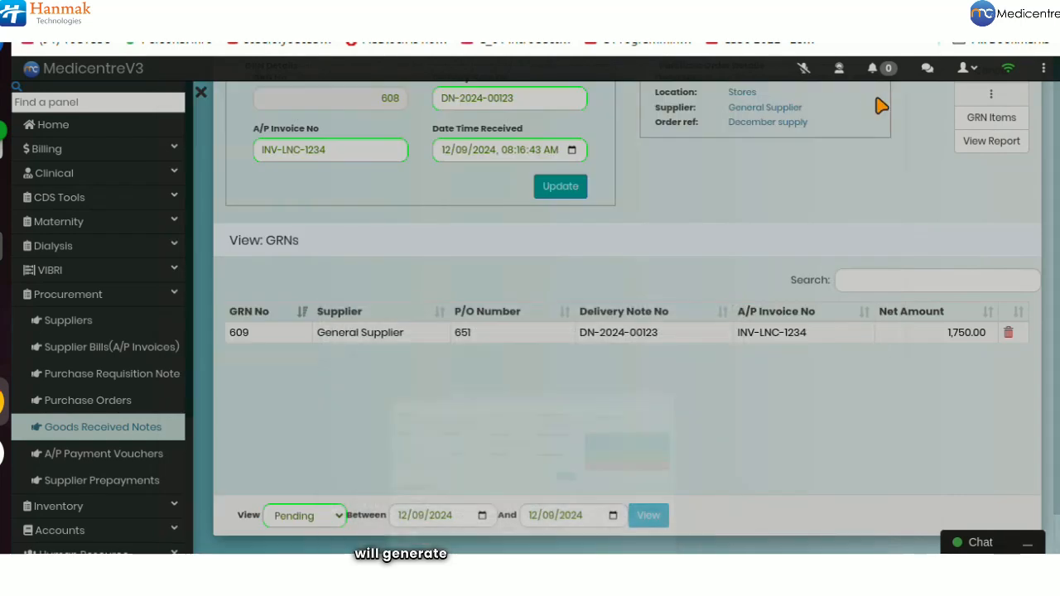
{"action": "left_click", "coordinate": [880, 93]}
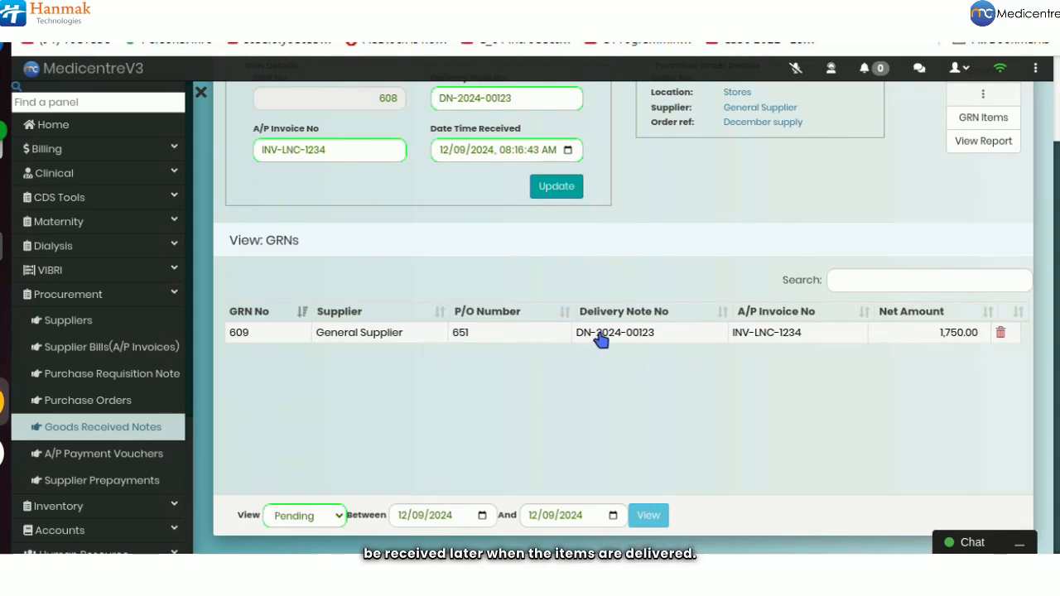
{"action": "left_click", "coordinate": [974, 117]}
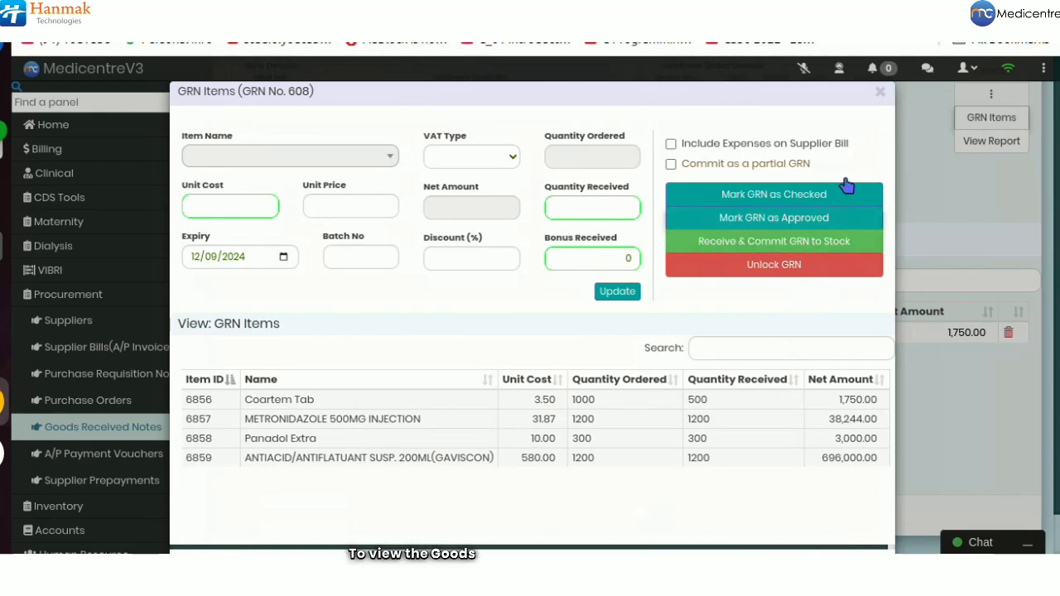
Step: Close GRN 608's item list and bring up its Goods Received Note report
{"action": "left_click", "coordinate": [880, 95]}
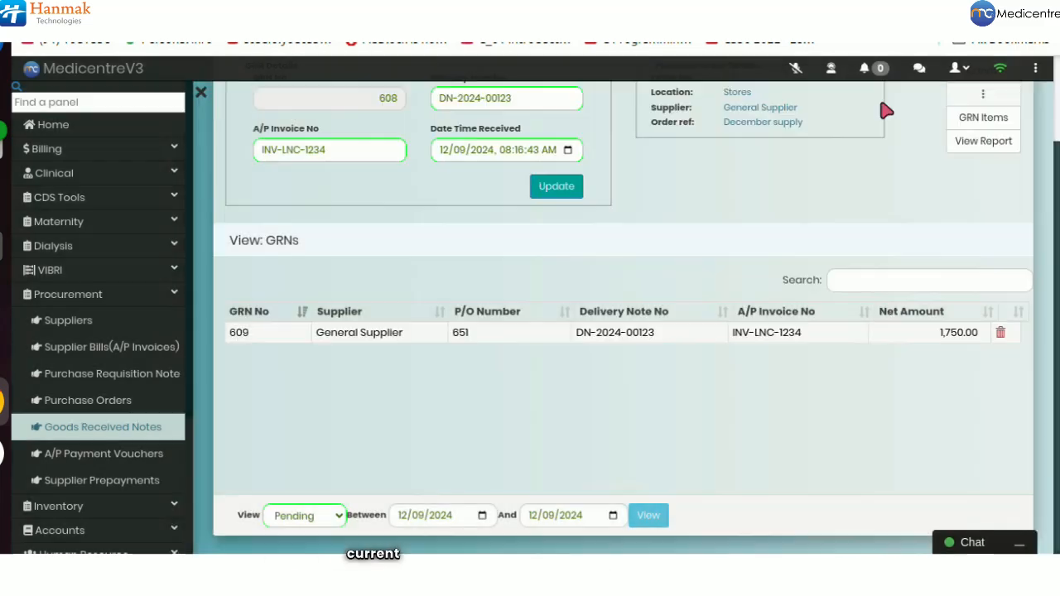
{"action": "left_click", "coordinate": [981, 143]}
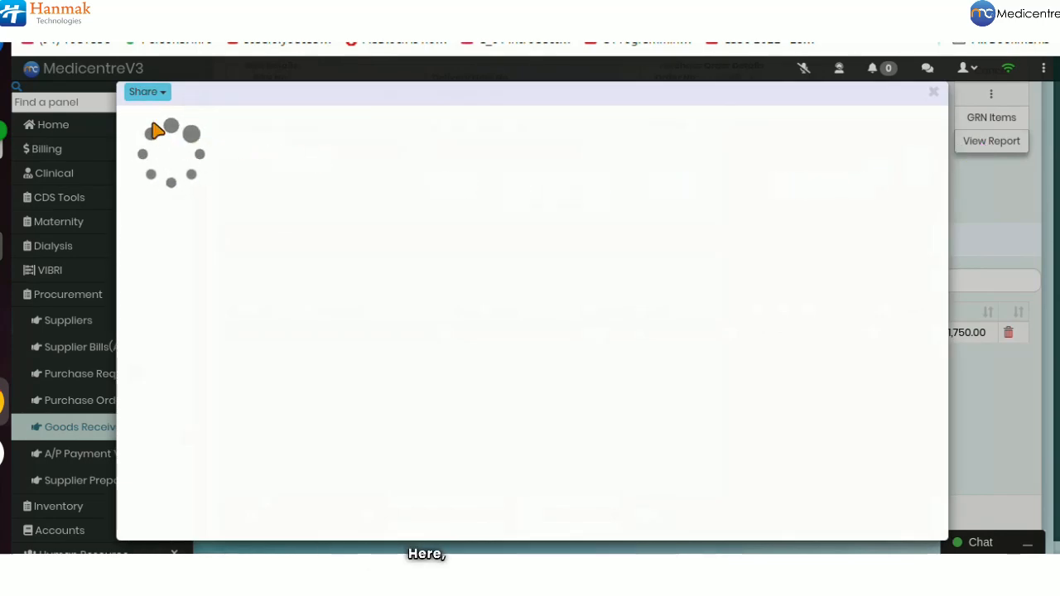
Step: Review the GRN 608 report's Share, Print and Export options, then scroll through the report
{"action": "left_click", "coordinate": [146, 93]}
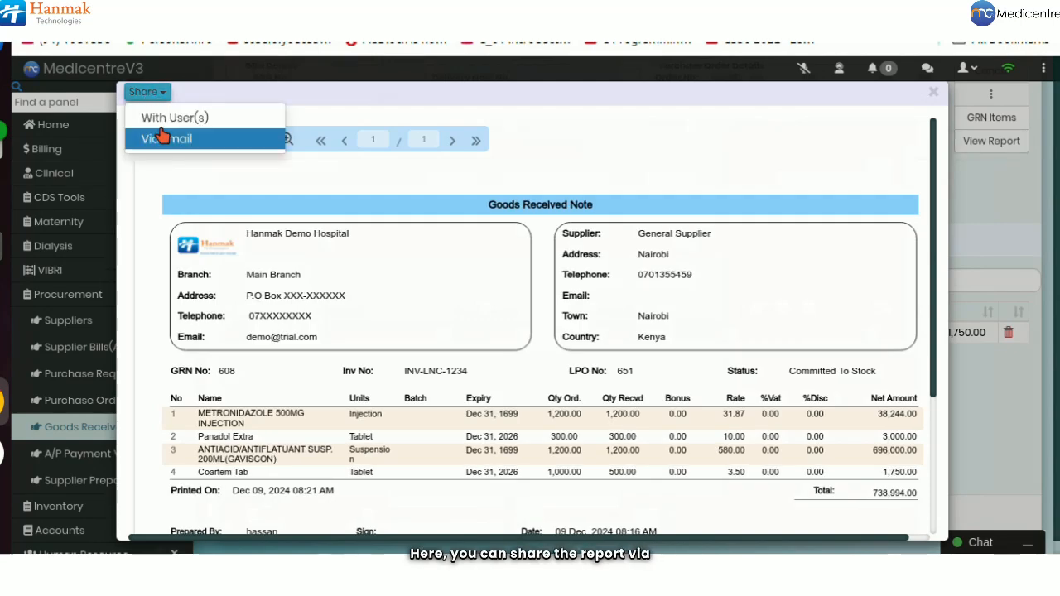
{"action": "left_click", "coordinate": [300, 116]}
{"action": "left_click", "coordinate": [238, 136]}
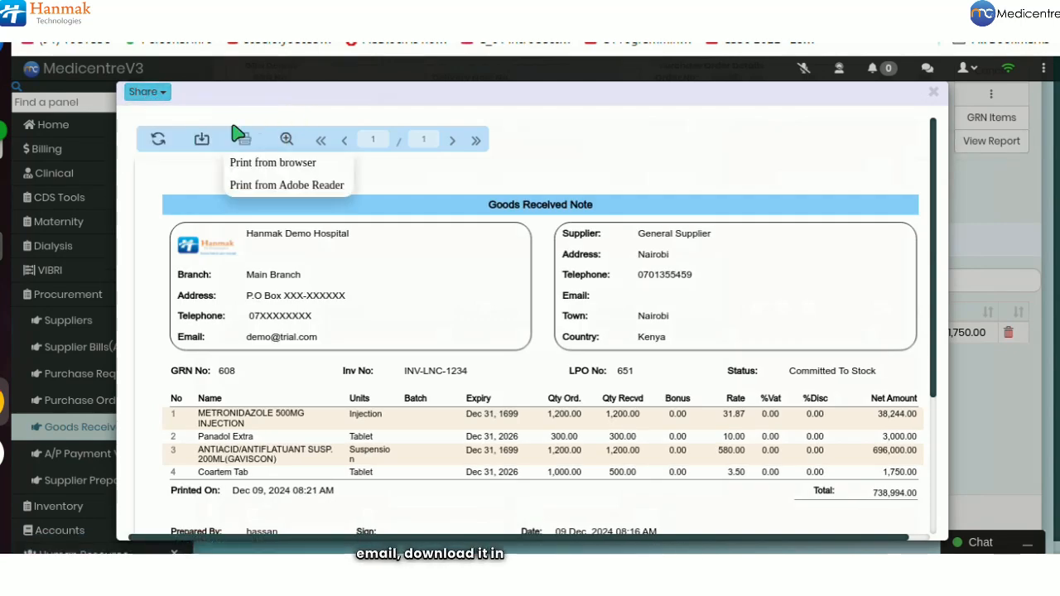
{"action": "left_click", "coordinate": [203, 138]}
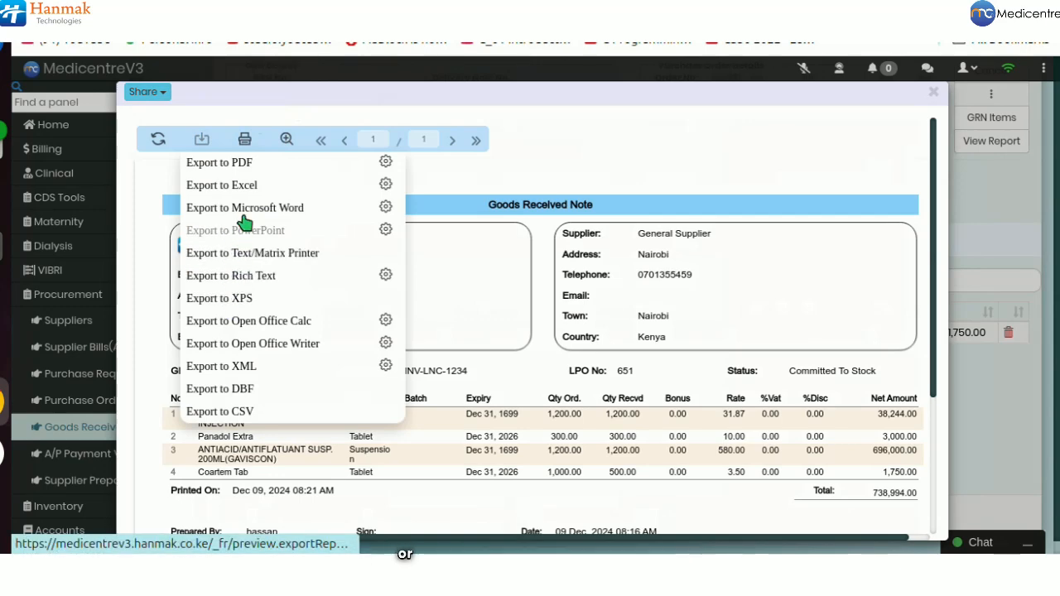
{"action": "mouse_move", "coordinate": [244, 139]}
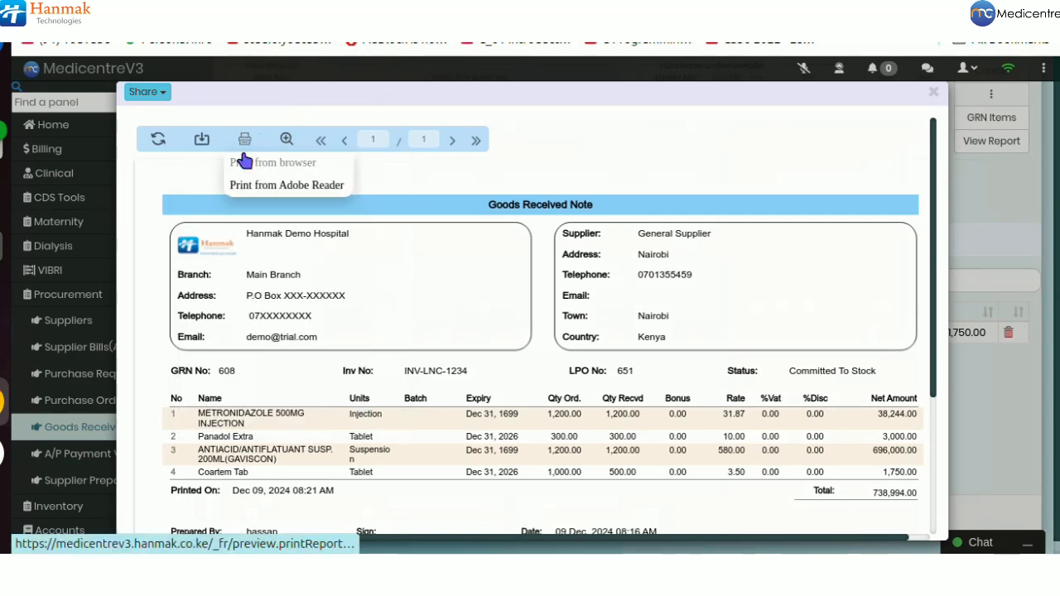
{"action": "scroll", "coordinate": [234, 260], "scroll_direction": "down", "scroll_amount": 2}
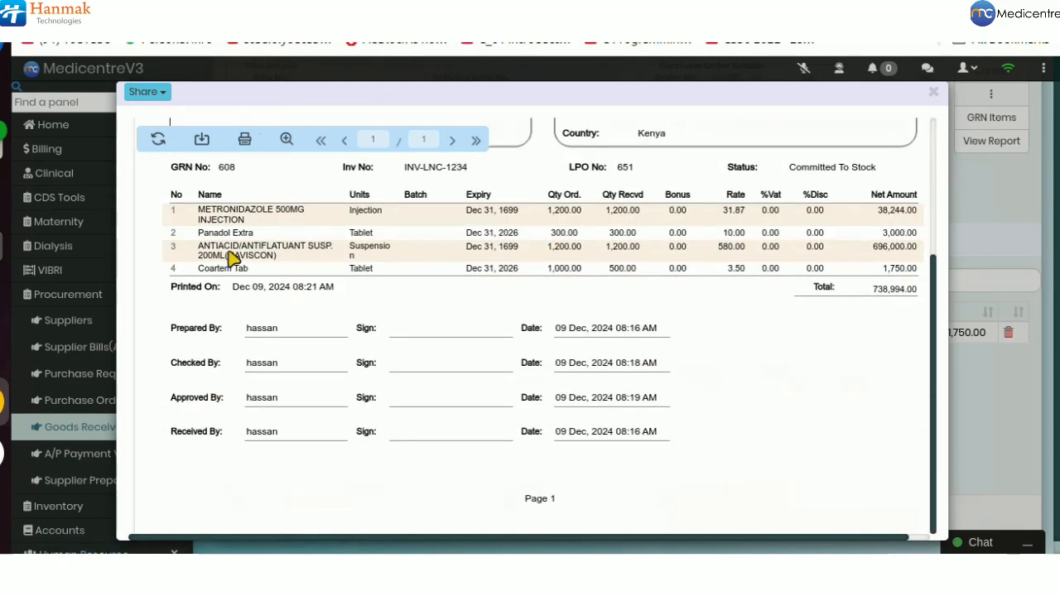
{"action": "scroll", "coordinate": [230, 255], "scroll_direction": "up", "scroll_amount": 2}
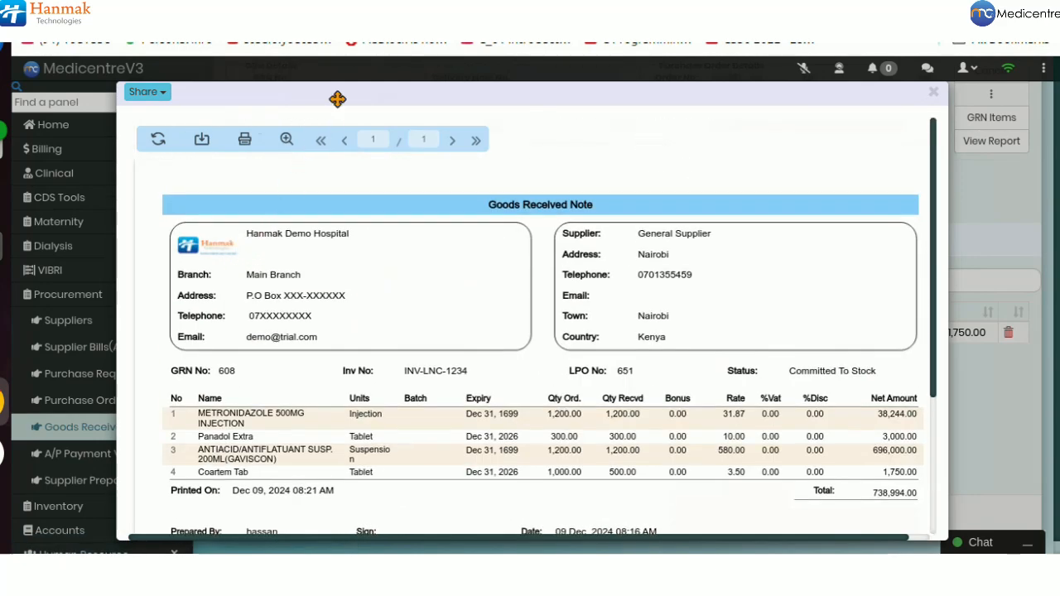